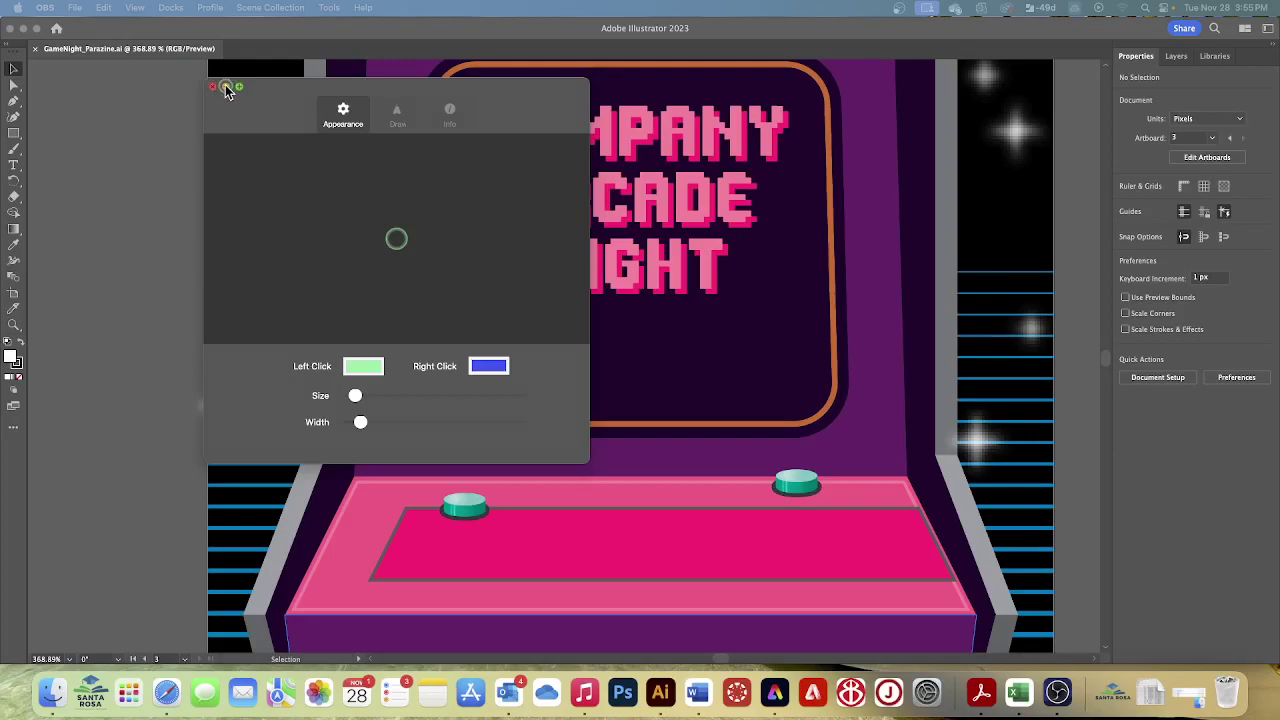
Minimize the floating pointer-settings window and go to artboard 1, Postcard Front
{"action": "left_click", "coordinate": [226, 88]}
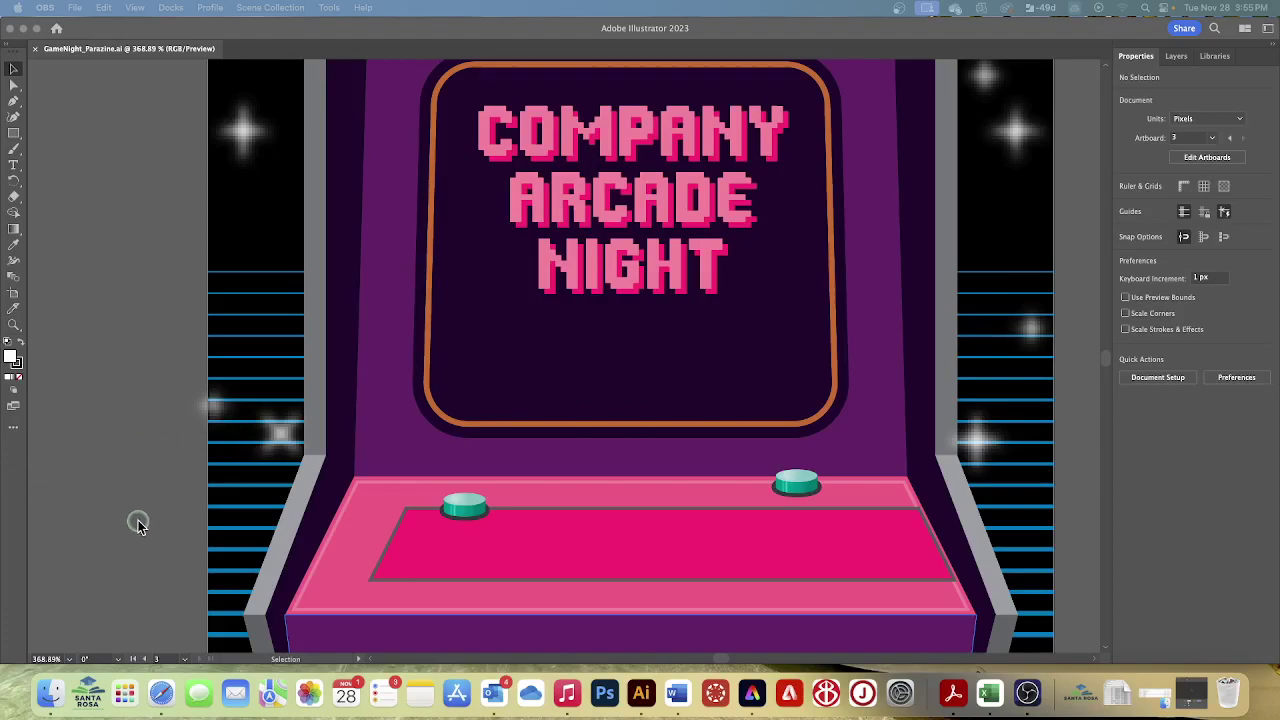
{"action": "left_click", "coordinate": [184, 661]}
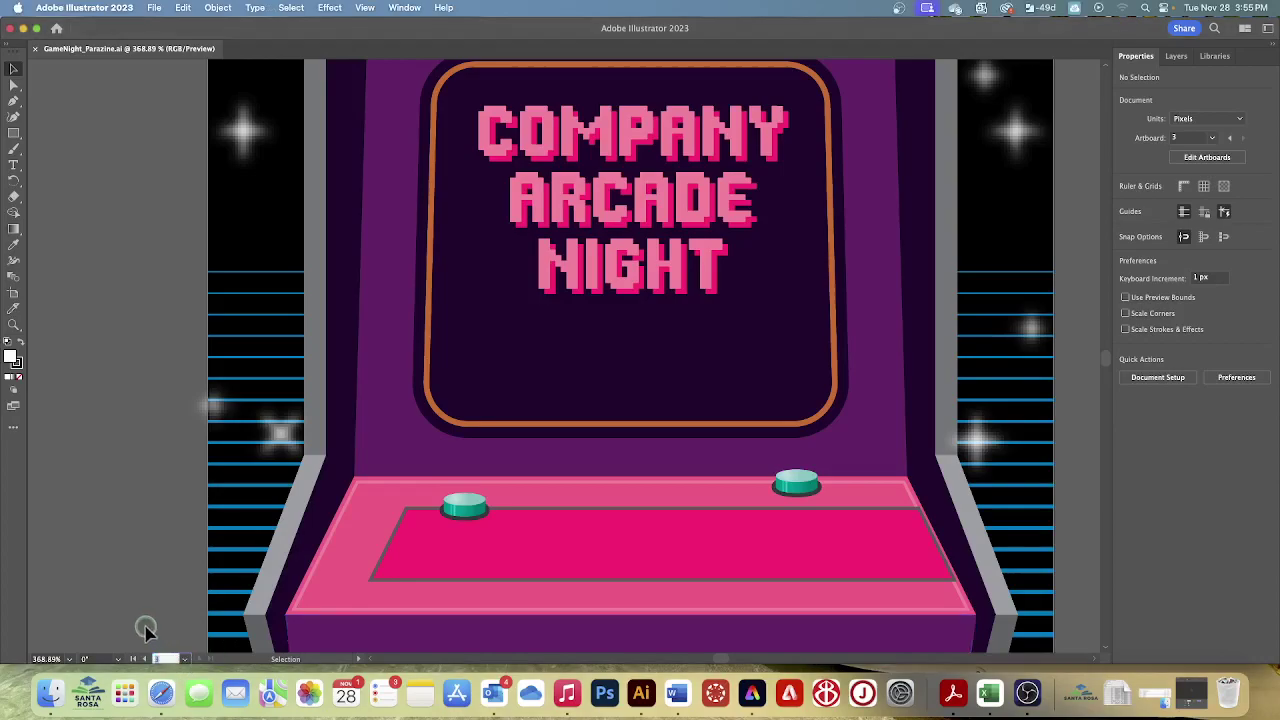
{"action": "left_click", "coordinate": [183, 661]}
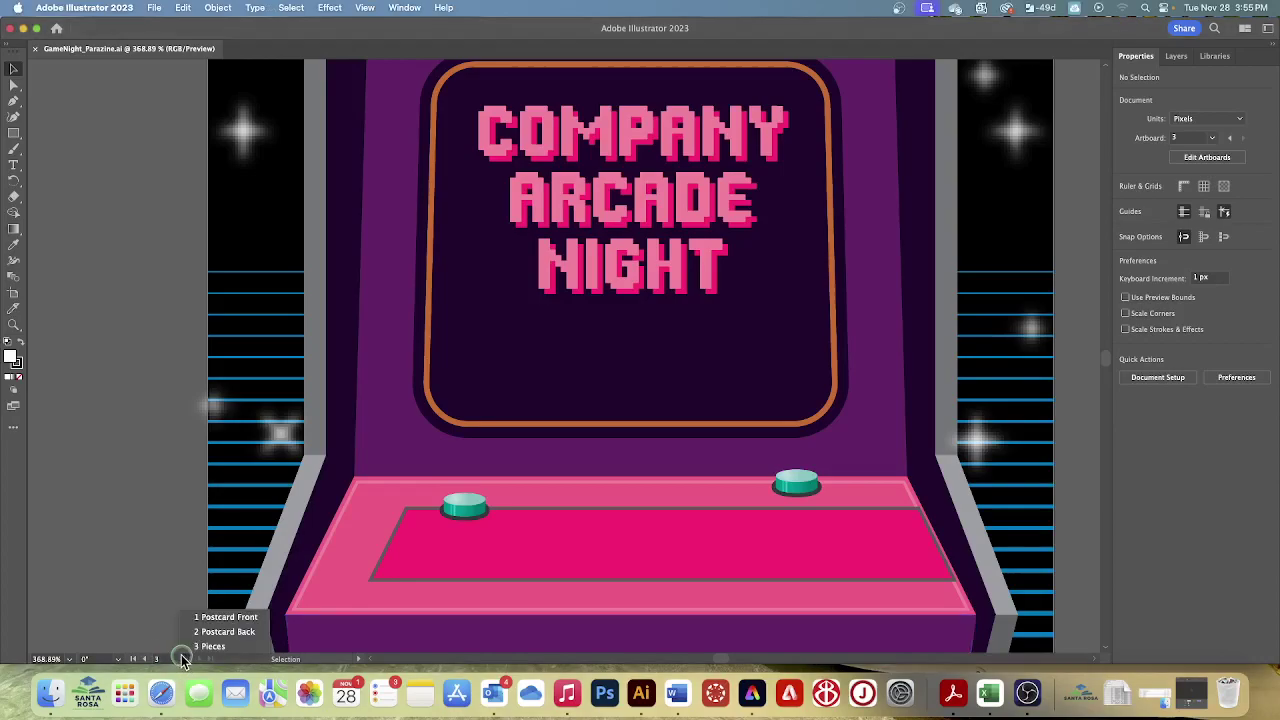
{"action": "left_click", "coordinate": [210, 618]}
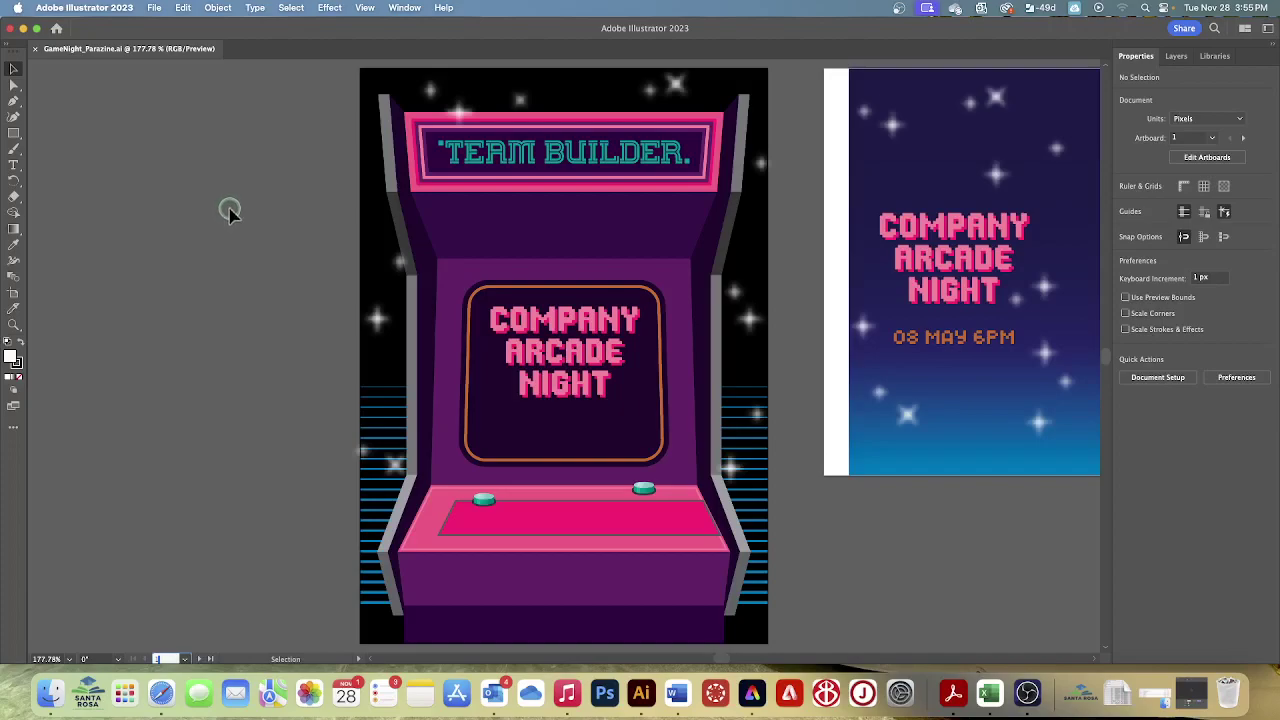
Lock the black background rectangle on the Postcard Front artboard
{"action": "left_click", "coordinate": [378, 270]}
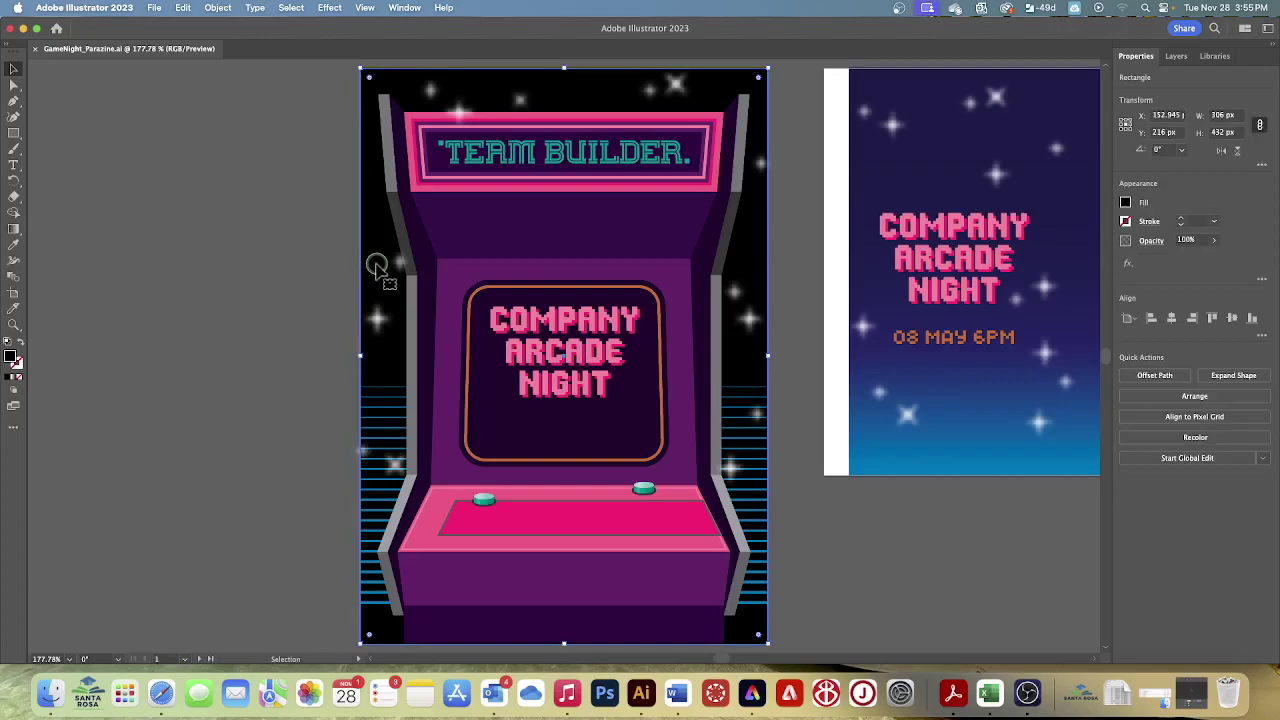
{"action": "left_click", "coordinate": [224, 10]}
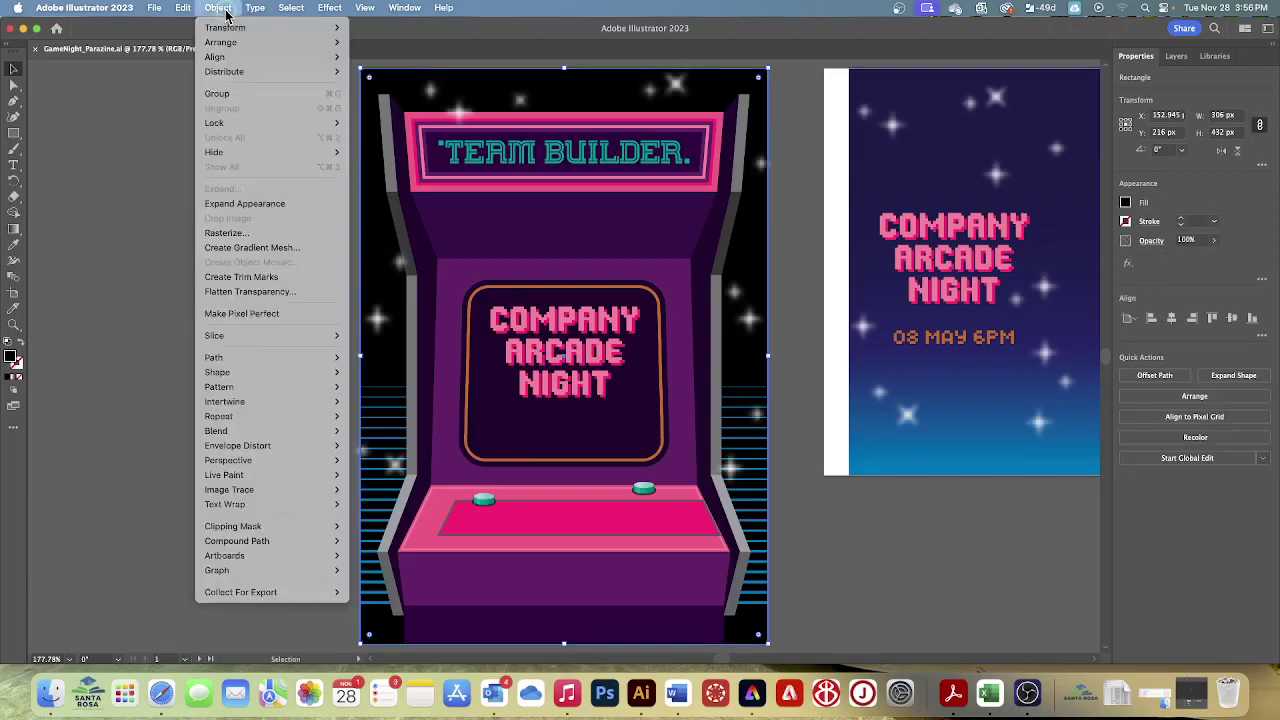
{"action": "mouse_move", "coordinate": [245, 124]}
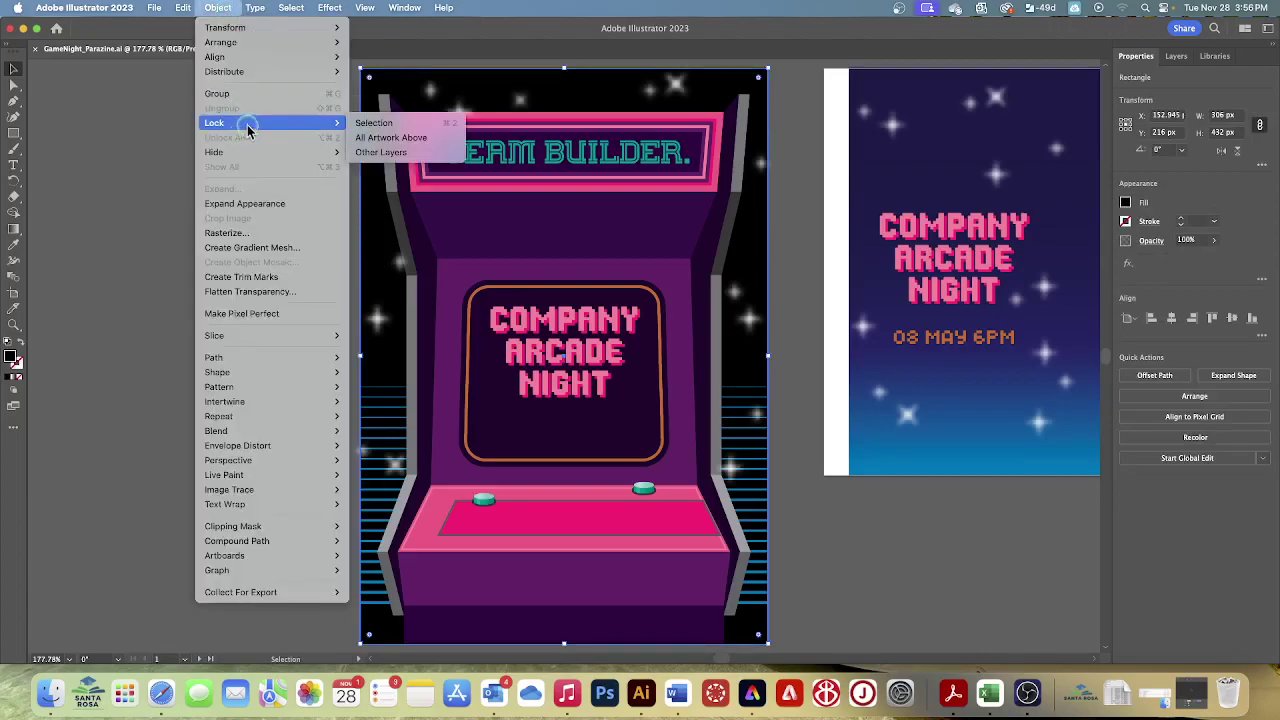
{"action": "left_click", "coordinate": [374, 124]}
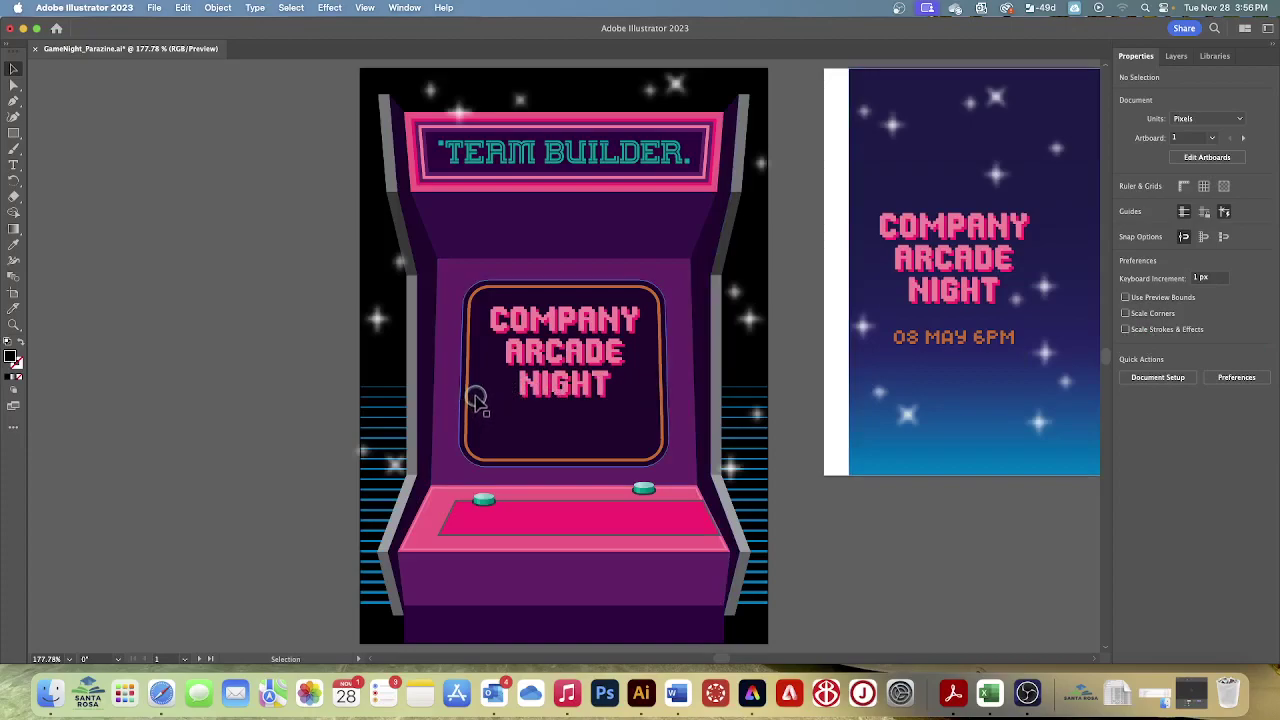
Select the two small stars beside the cabinet's lower left side and lock them together
{"action": "left_click", "coordinate": [364, 454]}
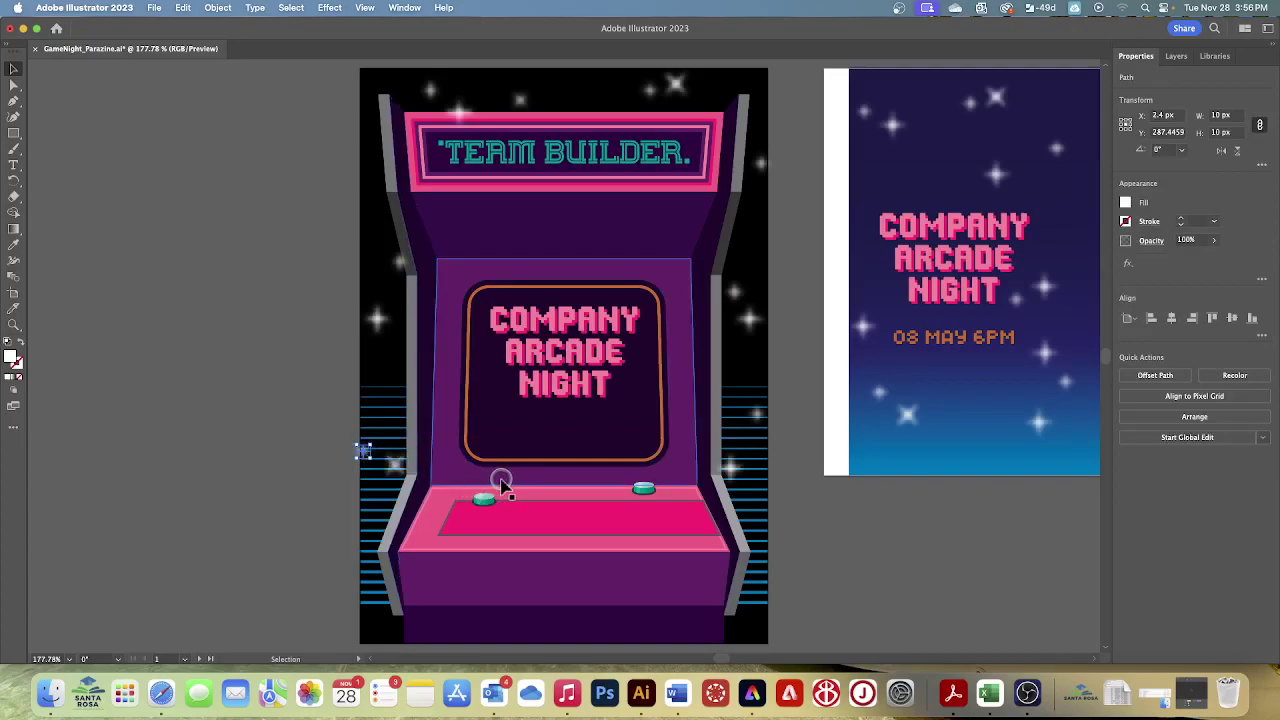
{"action": "left_click", "coordinate": [398, 466], "text": "shift"}
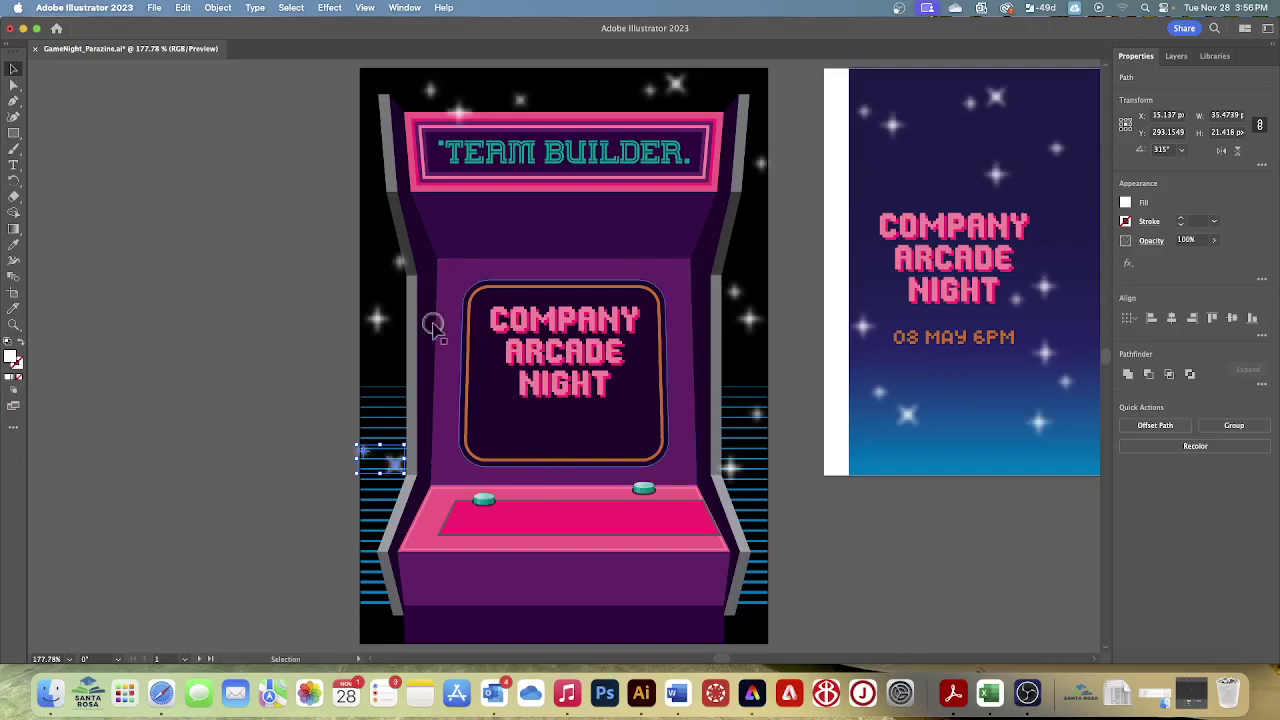
{"action": "left_click", "coordinate": [220, 8]}
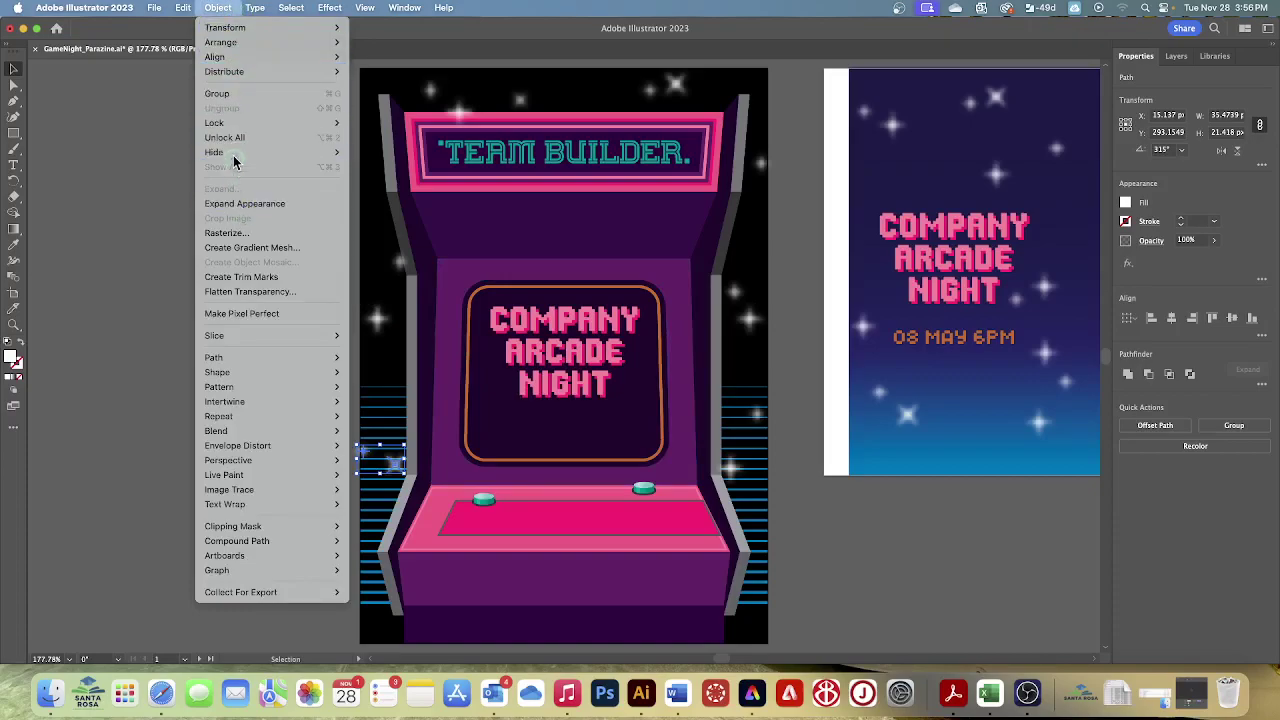
{"action": "mouse_move", "coordinate": [234, 122]}
{"action": "left_click", "coordinate": [373, 123]}
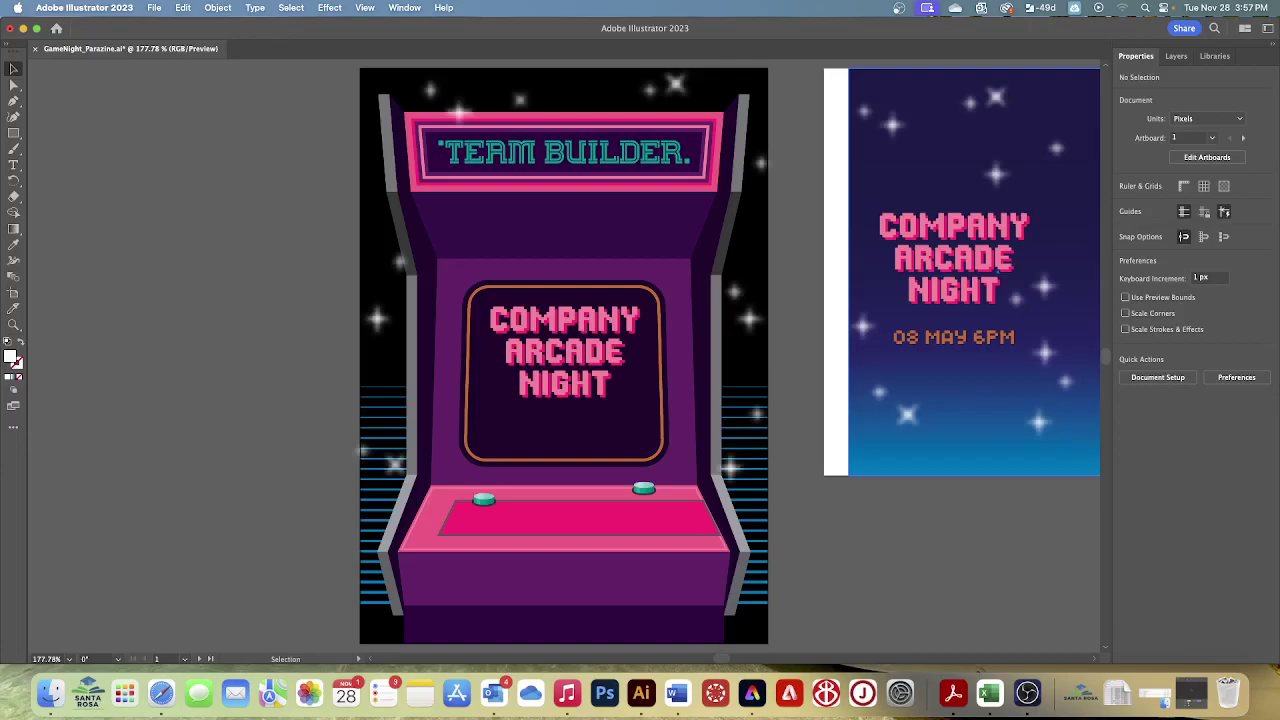
Select all blue horizontal lines behind the cabinet, move them down to about X 153, Y 391 px at the artboard's lower edge, and deselect
{"action": "left_click_drag", "start_coordinate": [331, 366], "coordinate": [366, 614]}
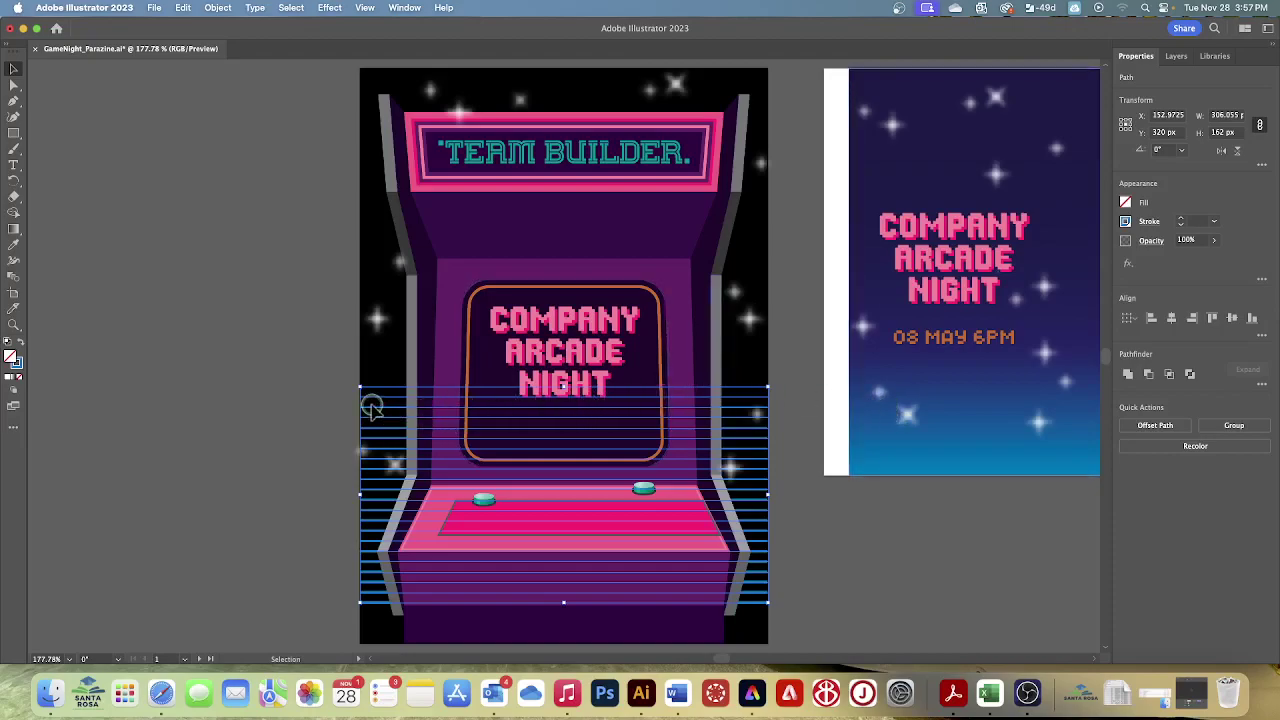
{"action": "left_click_drag", "start_coordinate": [372, 404], "coordinate": [368, 506]}
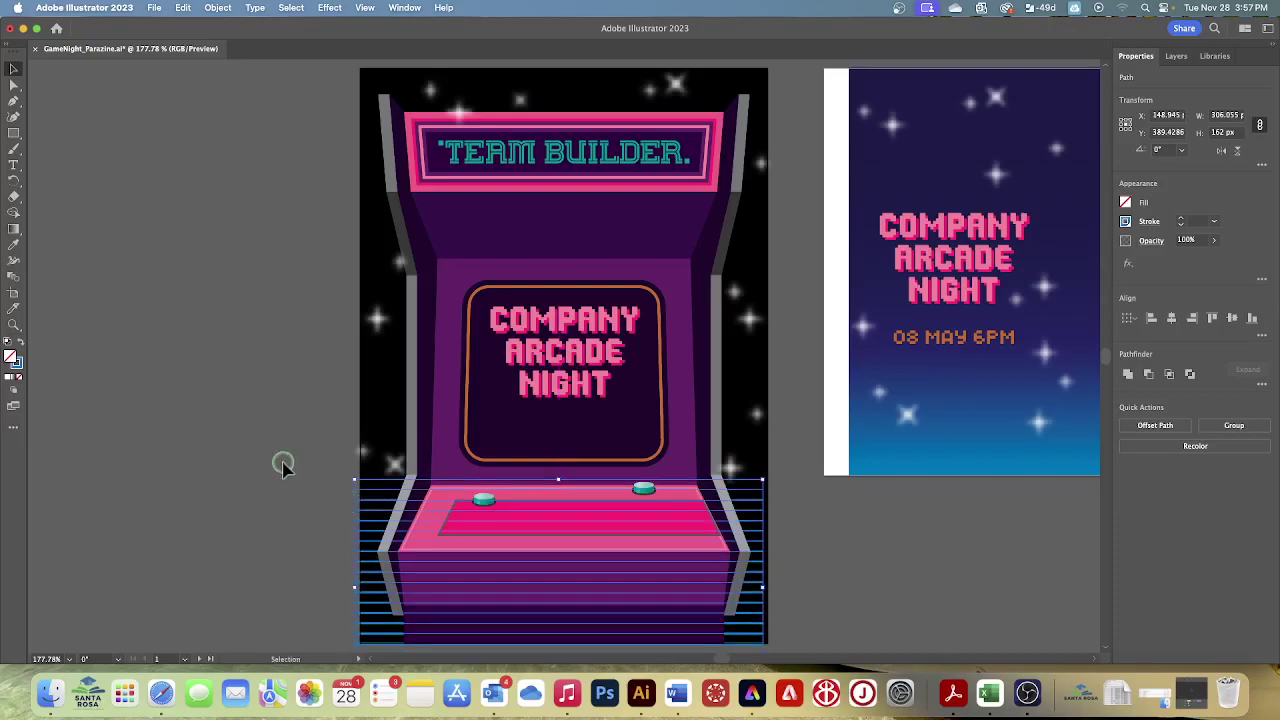
{"action": "left_click_drag", "start_coordinate": [366, 484], "coordinate": [372, 486]}
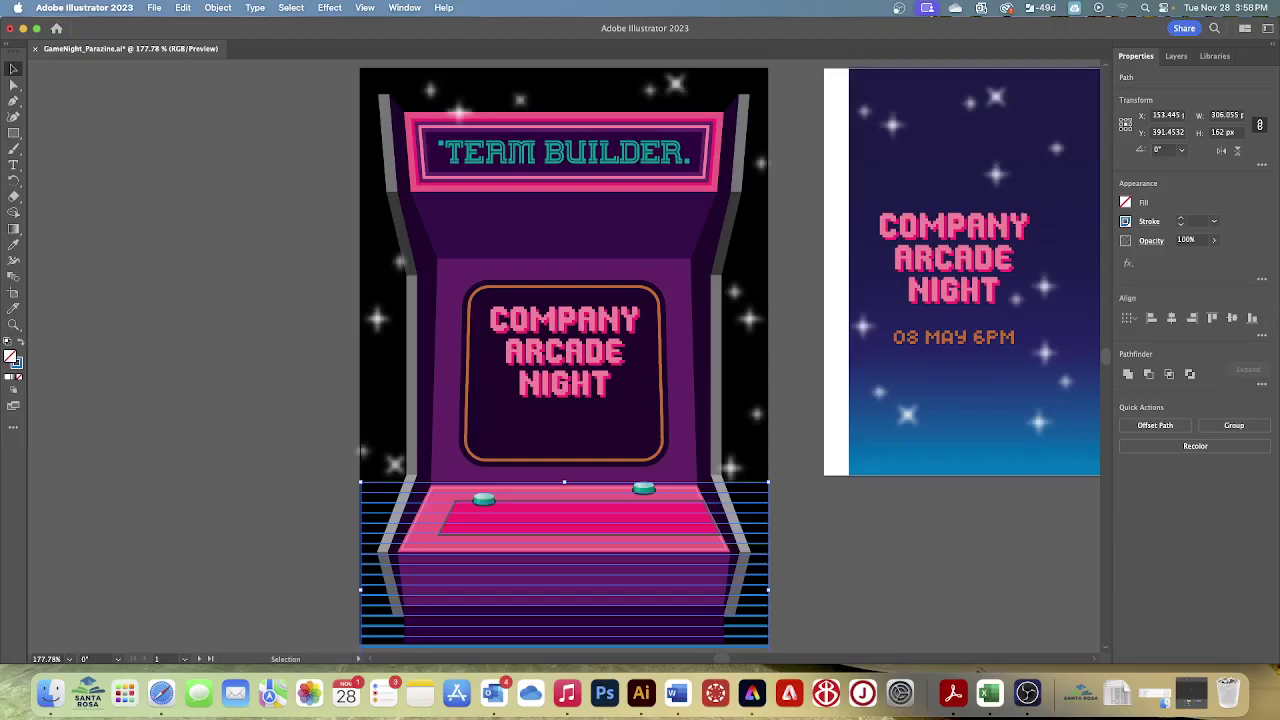
{"action": "left_click", "coordinate": [164, 243]}
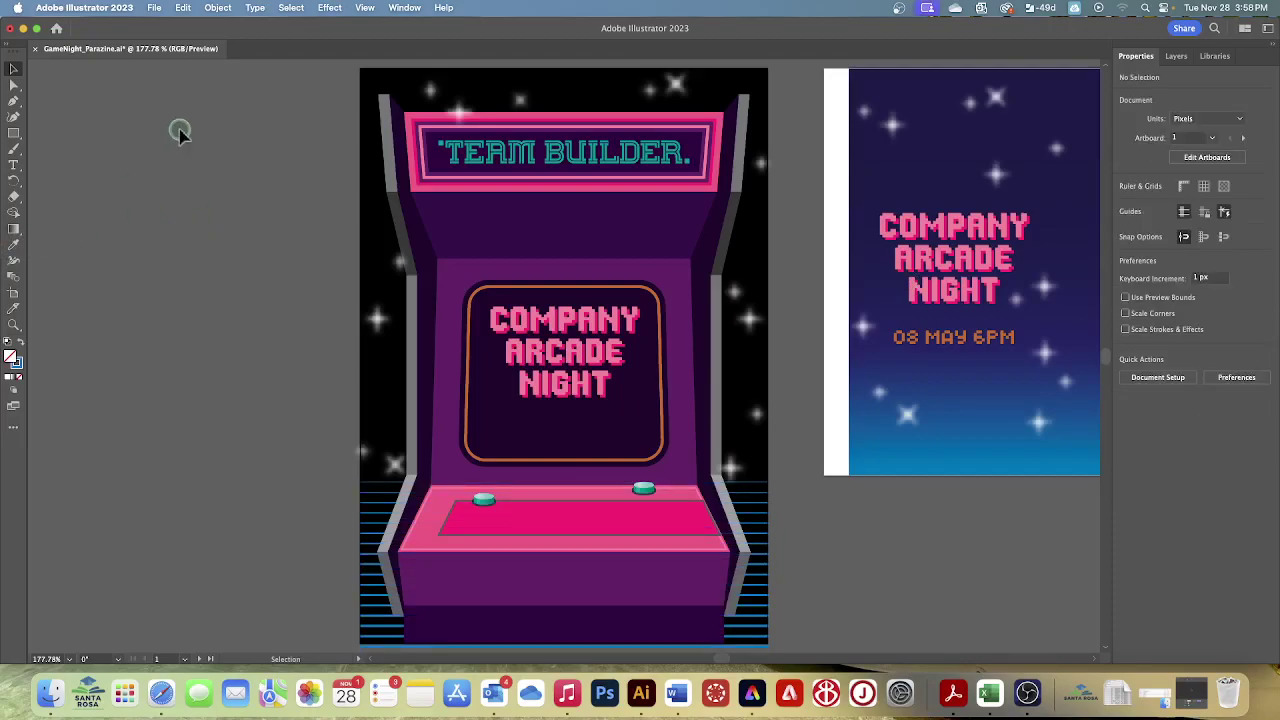
Unlock all locked objects in the document and clear the resulting selection
{"action": "left_click", "coordinate": [216, 8]}
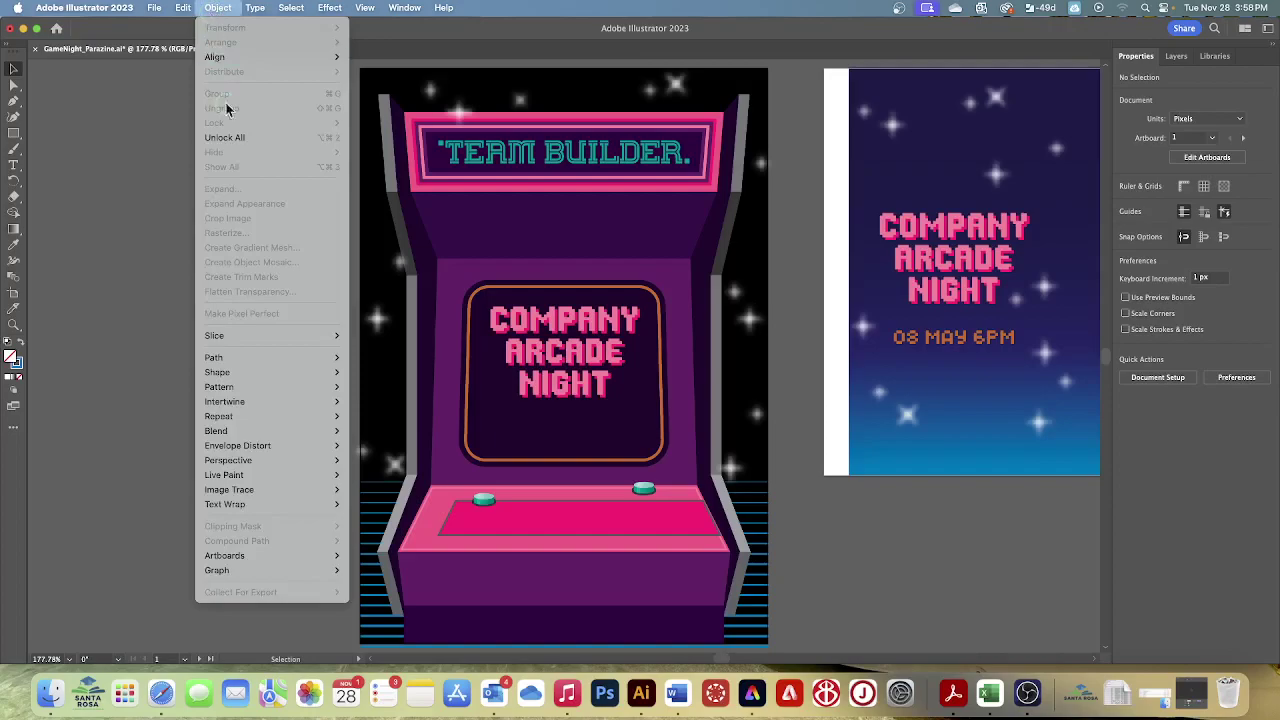
{"action": "left_click", "coordinate": [235, 140]}
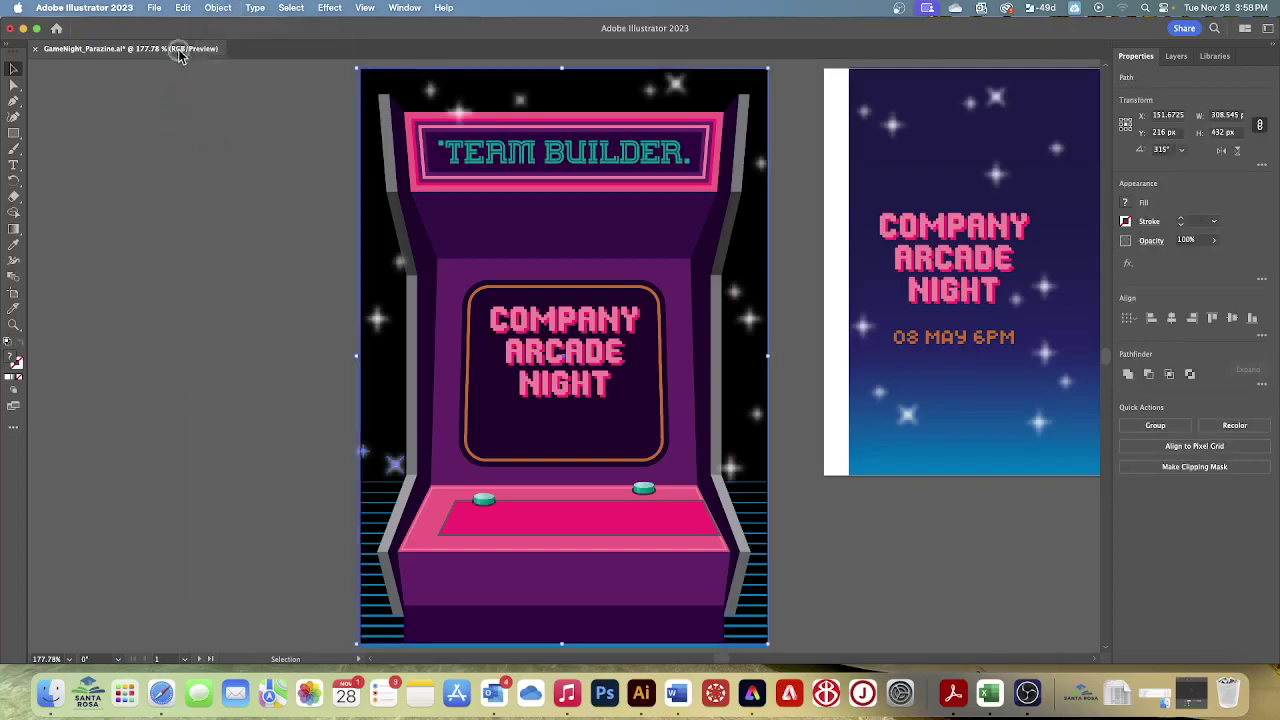
{"action": "left_click", "coordinate": [290, 8]}
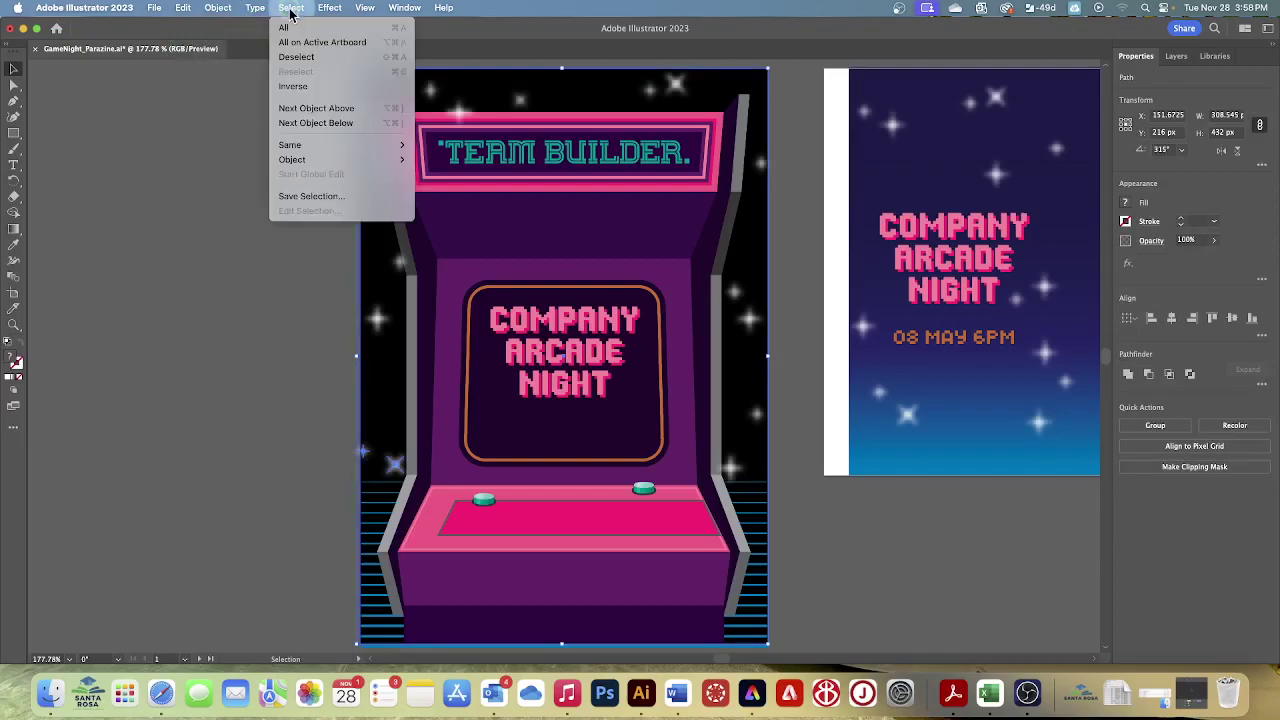
{"action": "left_click", "coordinate": [298, 62]}
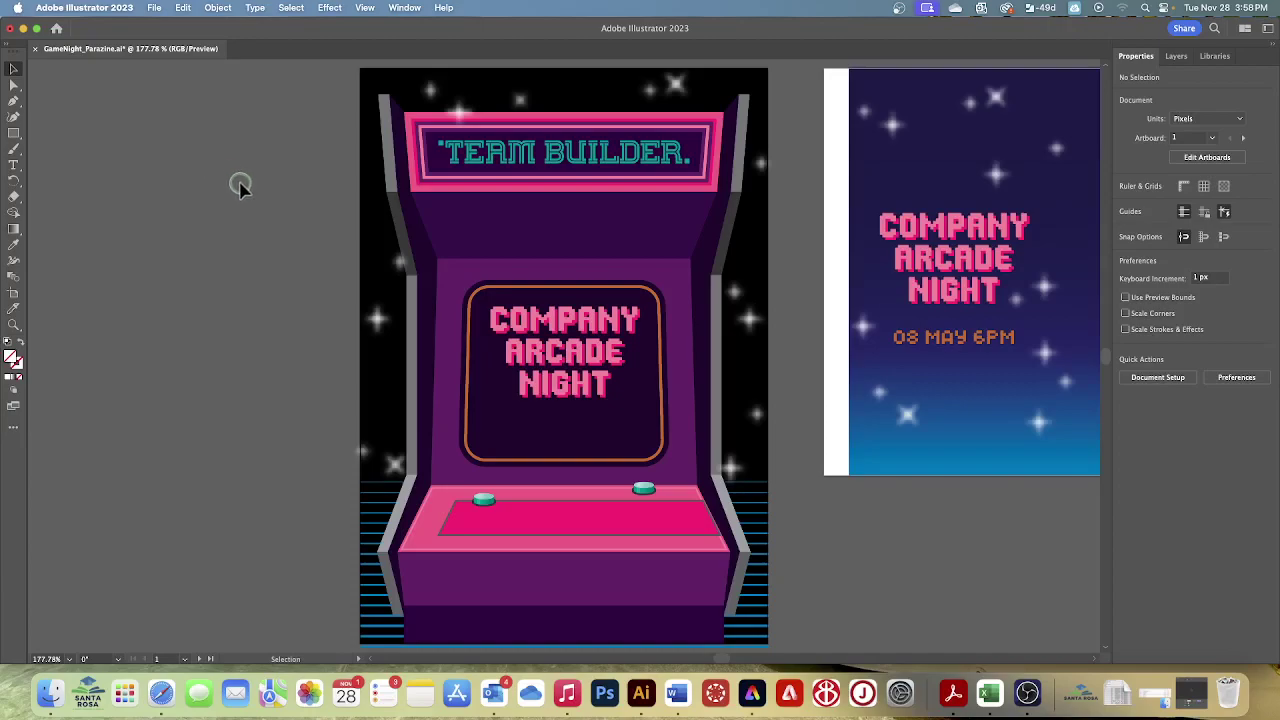
Change the fill of the black background rectangle on the postcard front to a medium blue swatch
{"action": "left_click", "coordinate": [378, 228]}
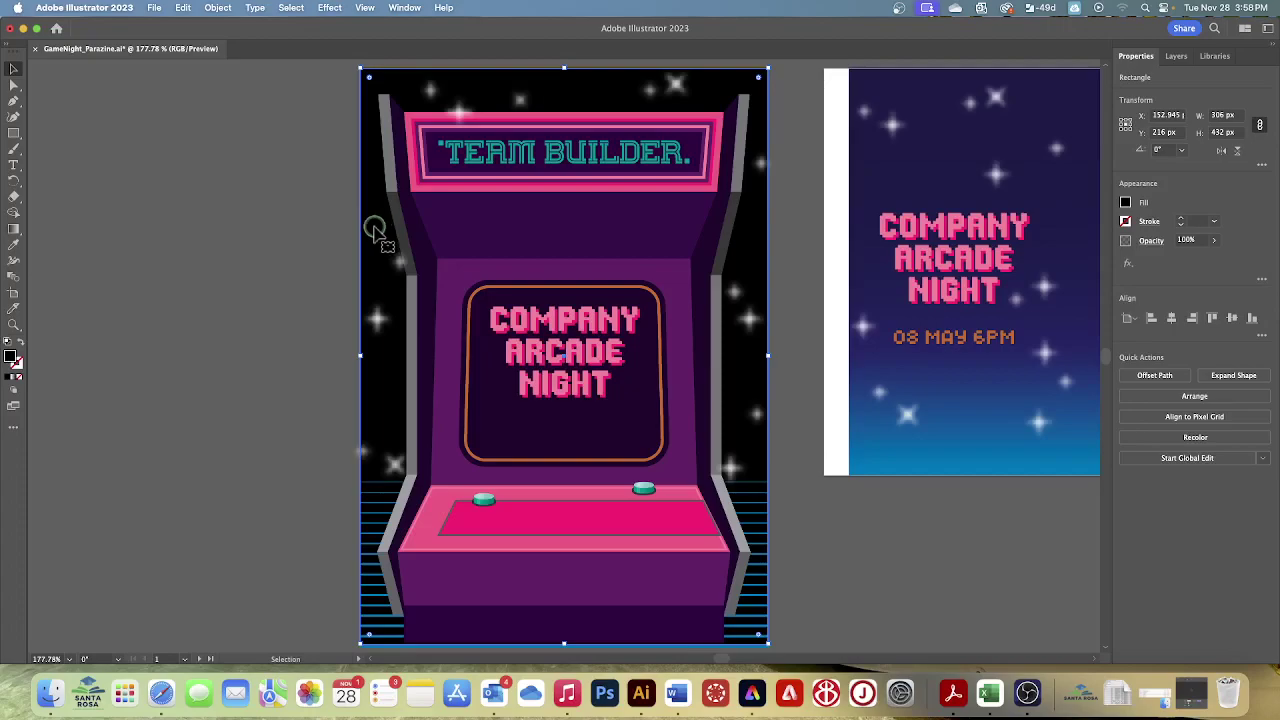
{"action": "left_click", "coordinate": [1126, 203]}
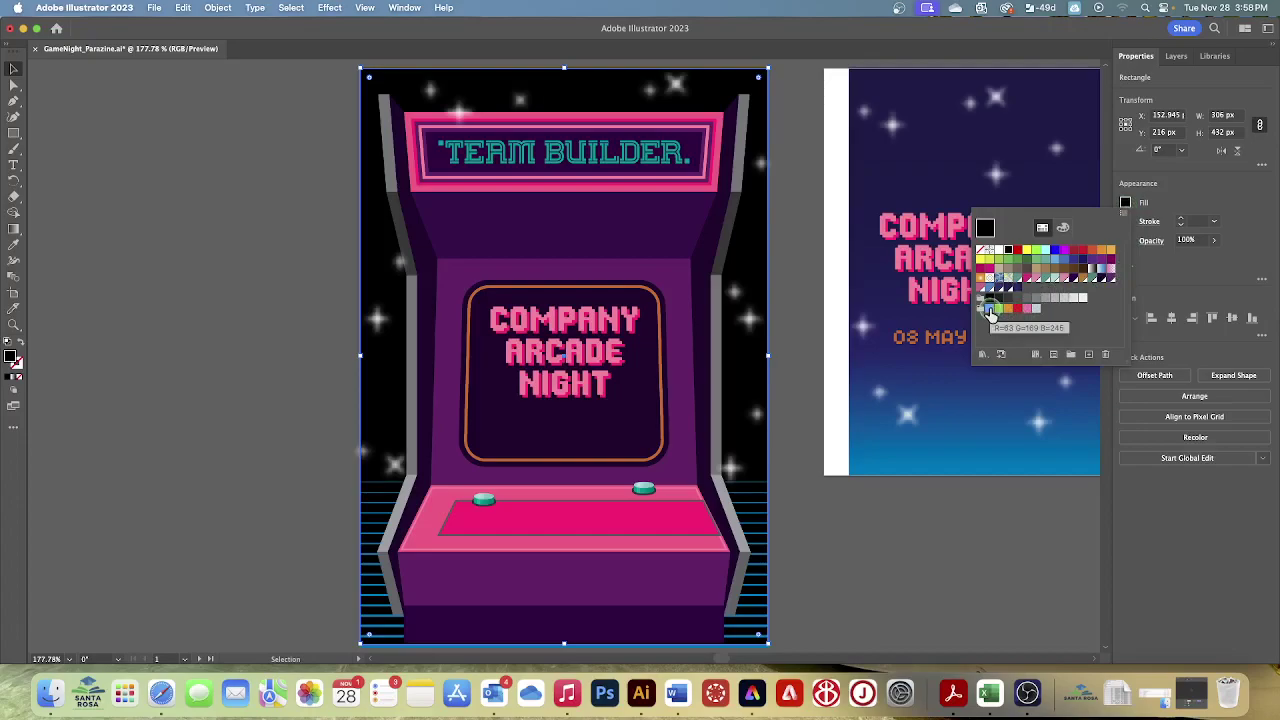
{"action": "left_click", "coordinate": [989, 312]}
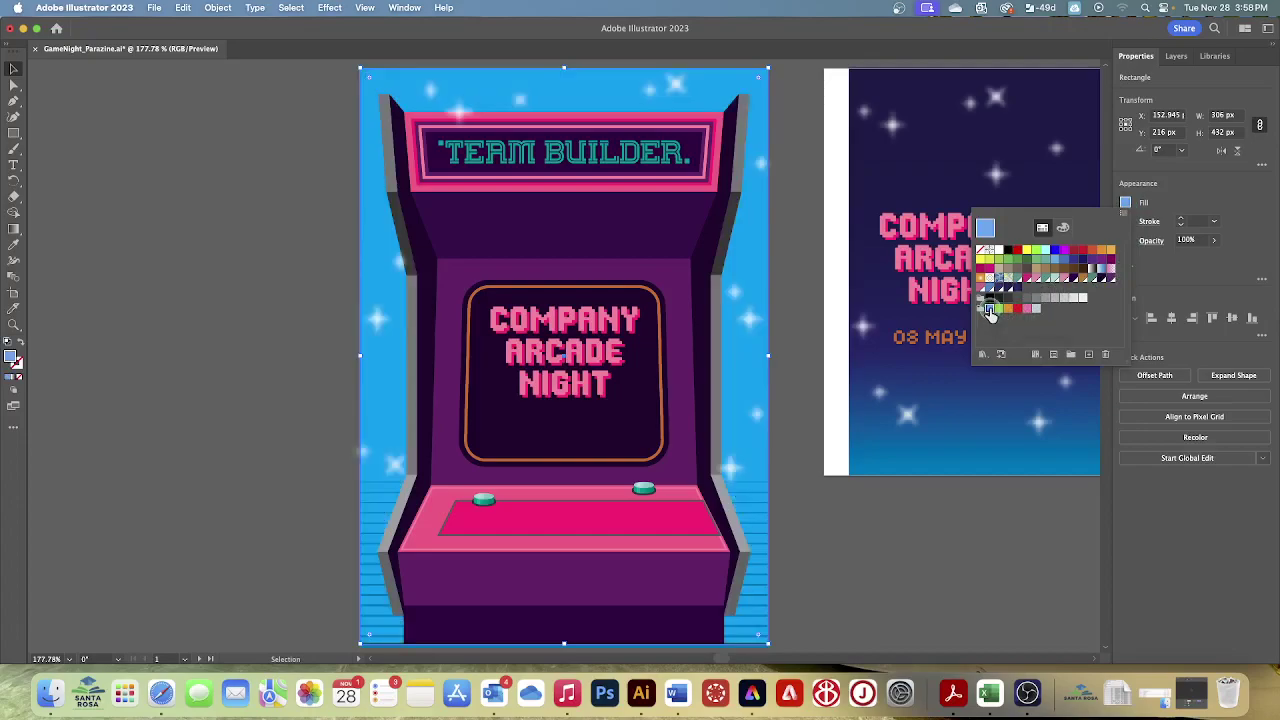
{"action": "left_click", "coordinate": [1063, 262]}
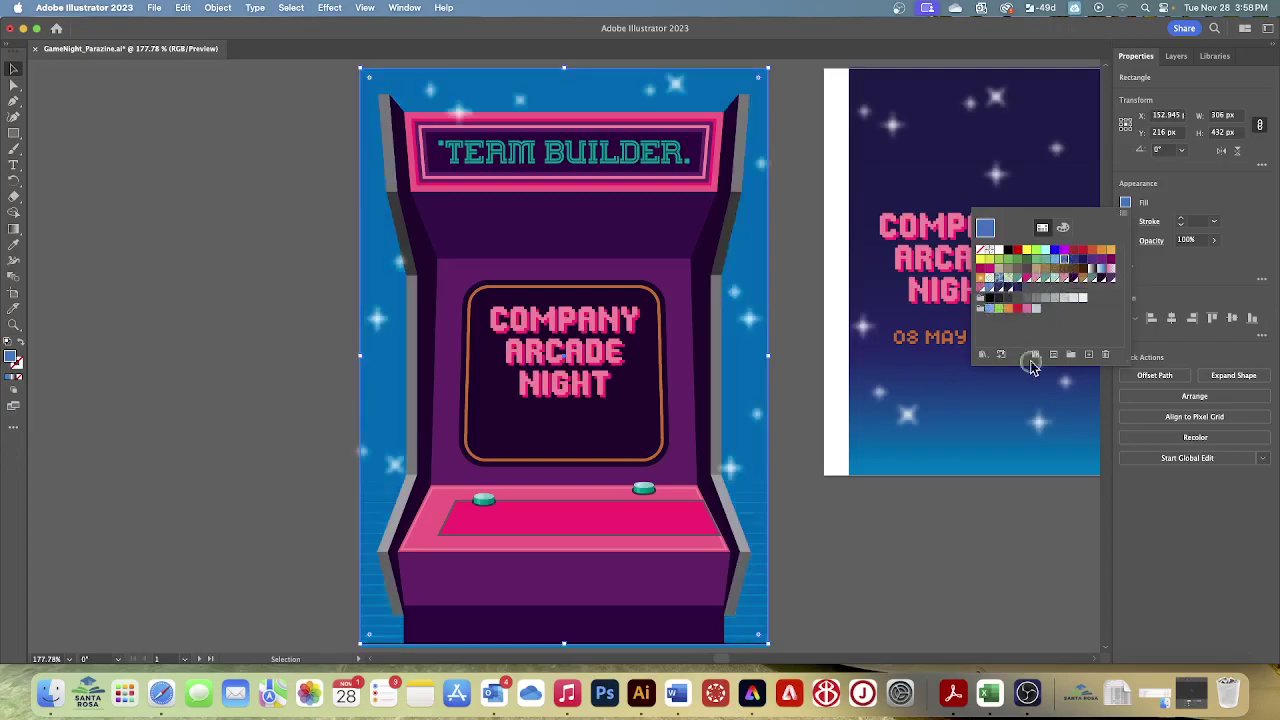
Lock the blue background rectangle in place
{"action": "left_click", "coordinate": [217, 14]}
{"action": "left_click", "coordinate": [217, 12]}
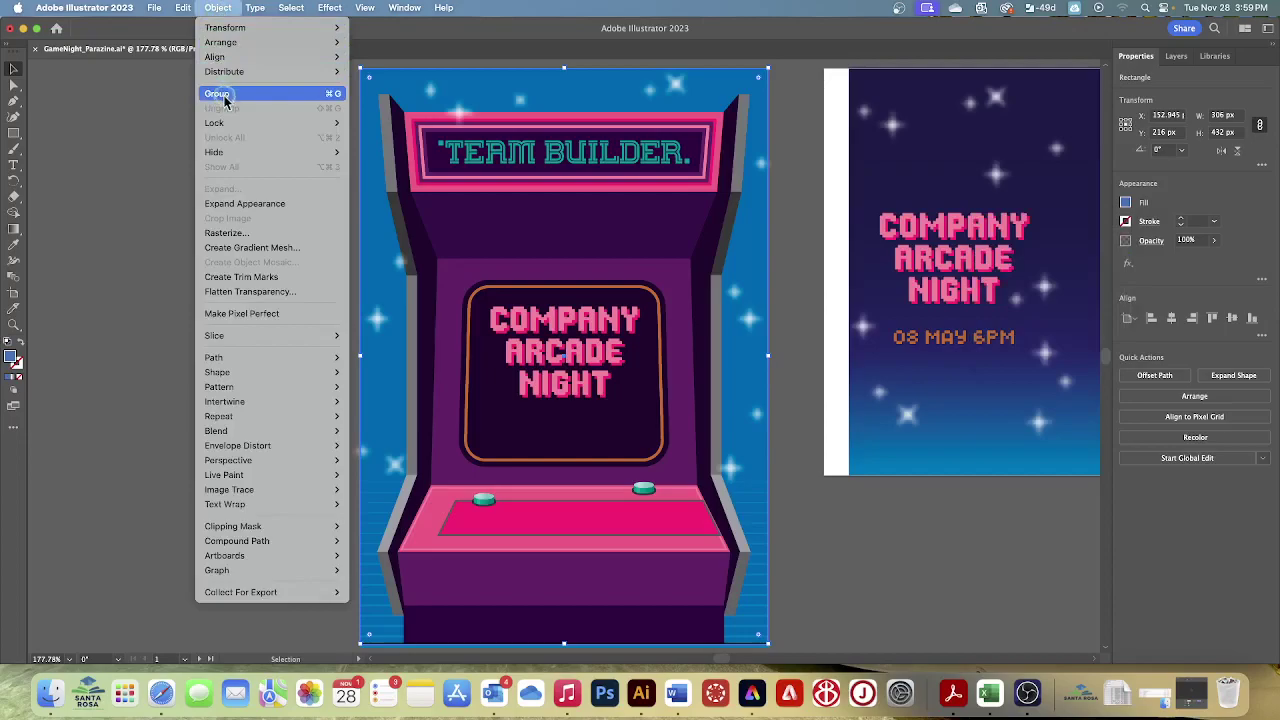
{"action": "mouse_move", "coordinate": [229, 123]}
{"action": "left_click", "coordinate": [368, 123]}
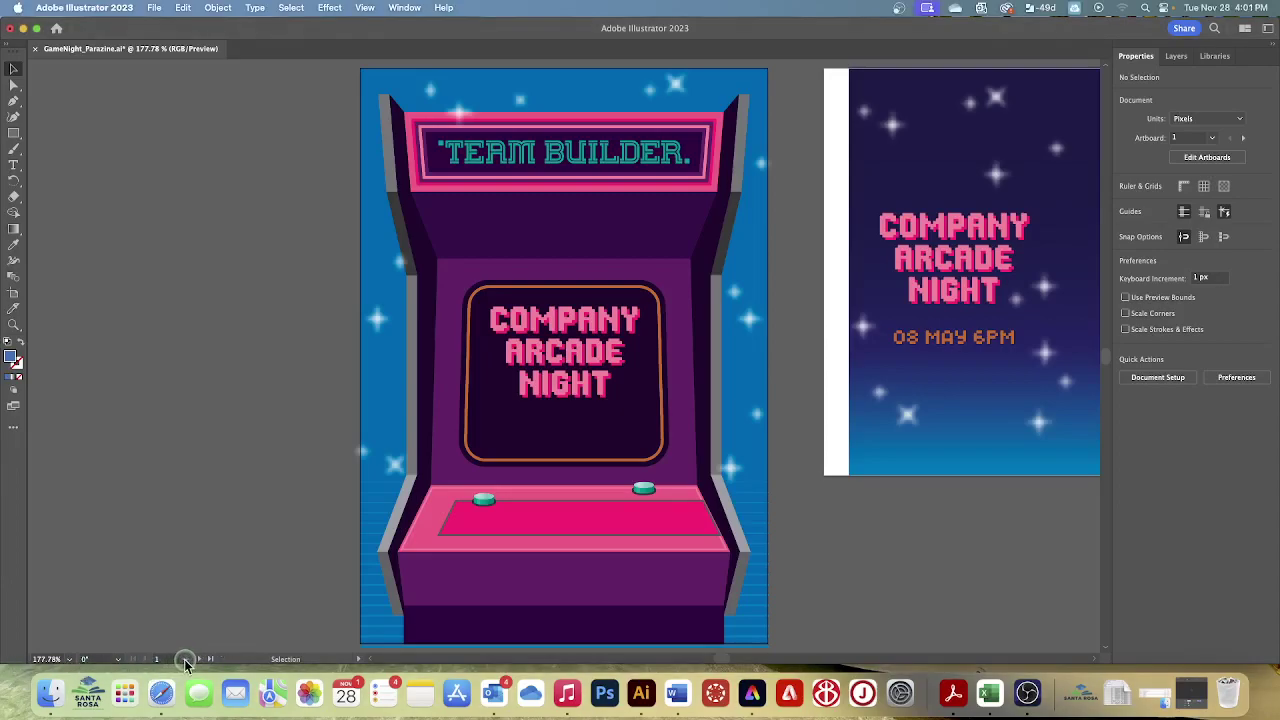
Go to artboard 3, Pieces, and activate the Selection tool with nothing selected
{"action": "left_click", "coordinate": [185, 660]}
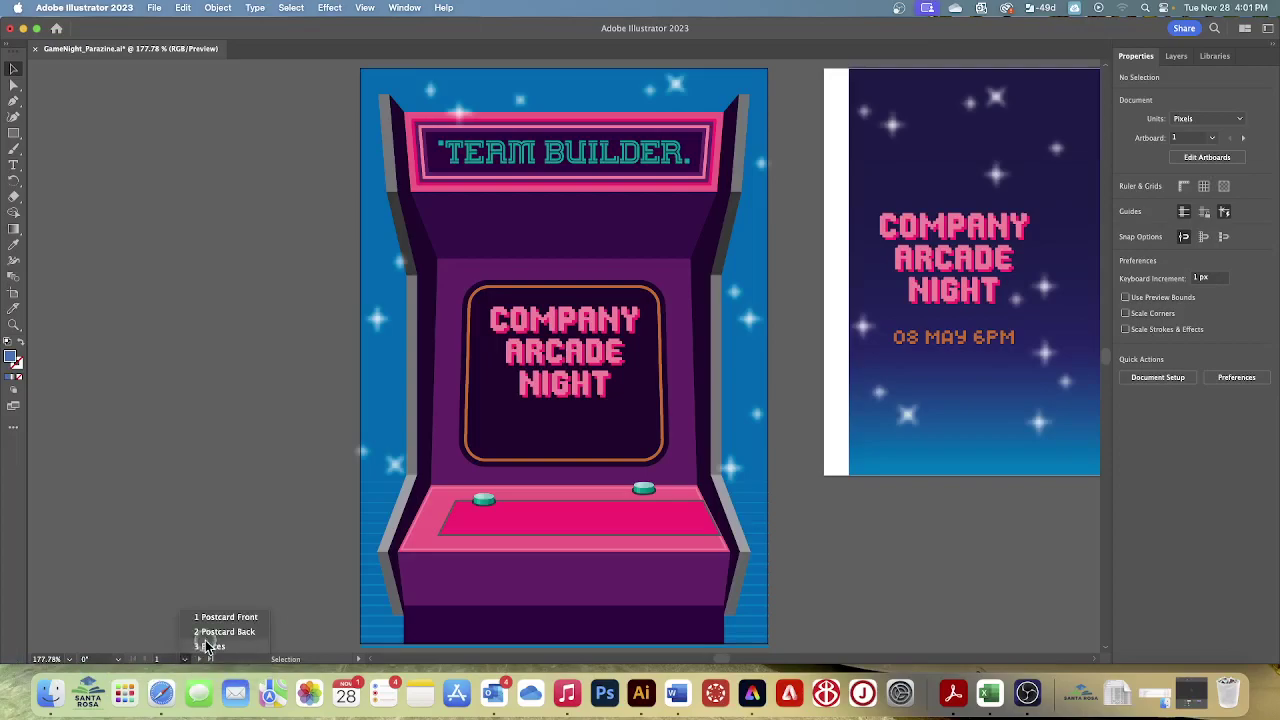
{"action": "left_click", "coordinate": [209, 646]}
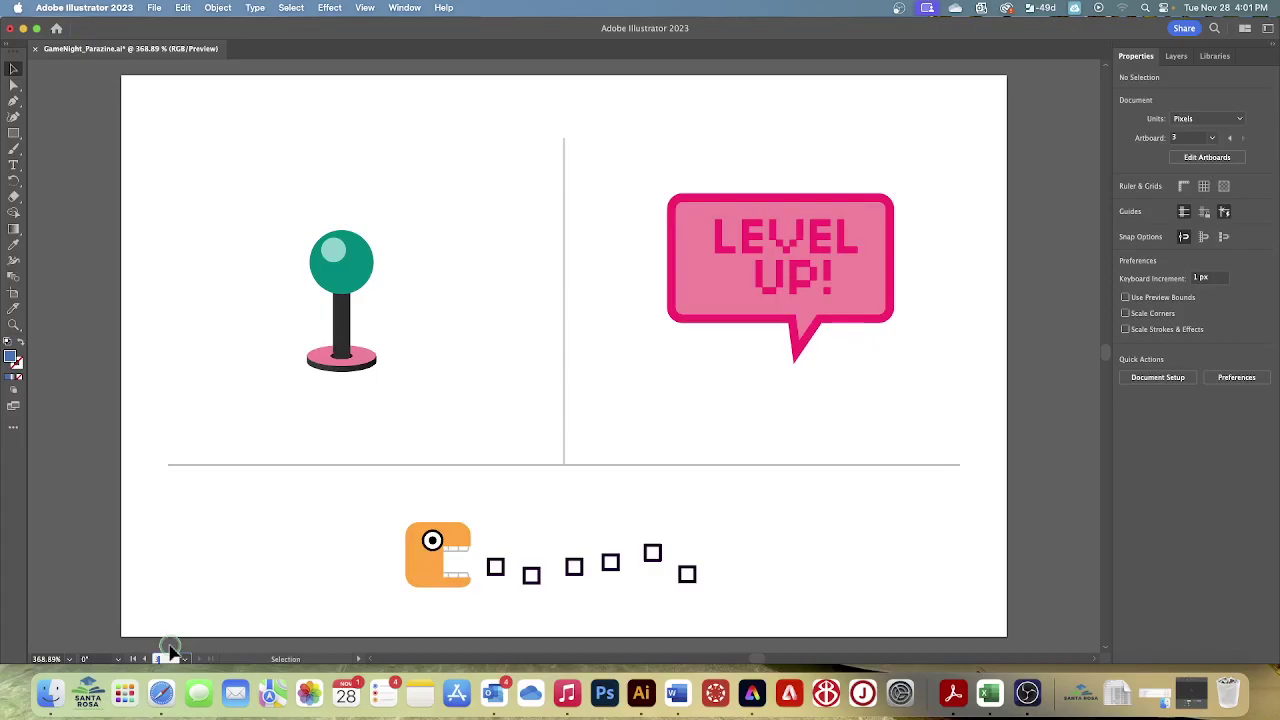
{"action": "left_click", "coordinate": [12, 70]}
{"action": "left_click", "coordinate": [185, 189]}
Select the small square next to the orange character, plus every object with the same Fill & Stroke
{"action": "left_click", "coordinate": [495, 566]}
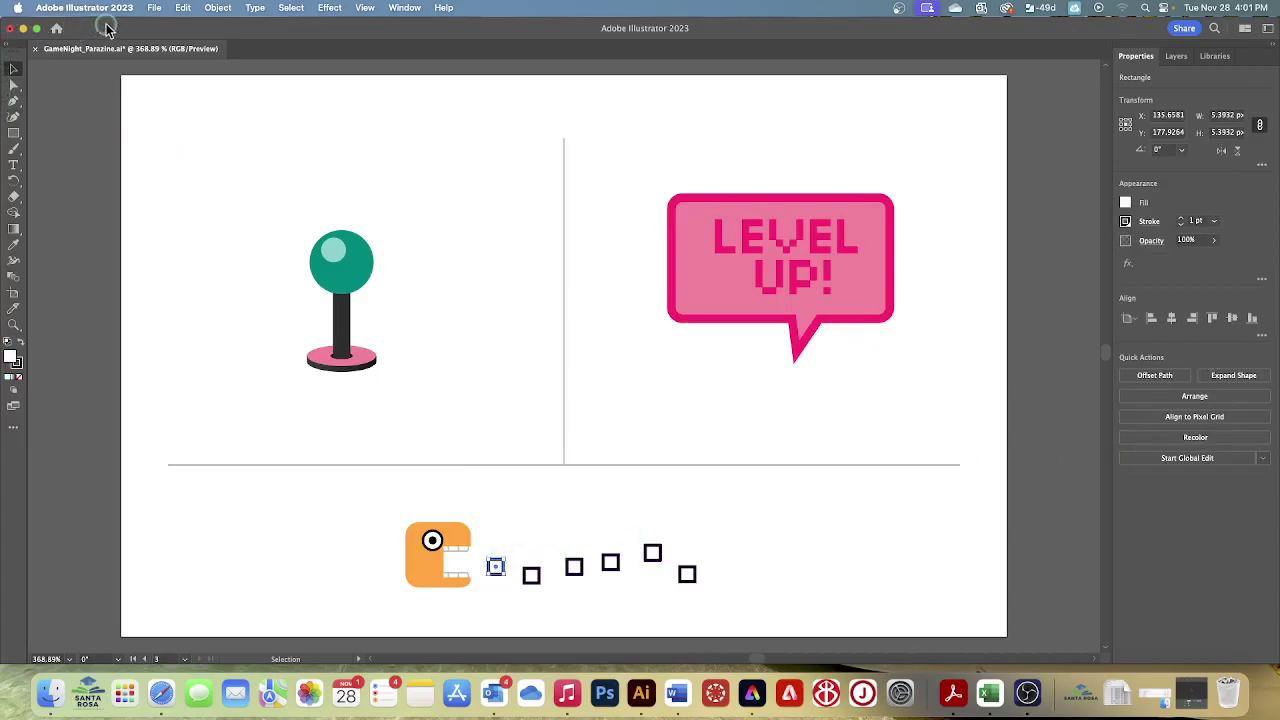
{"action": "left_click", "coordinate": [290, 8]}
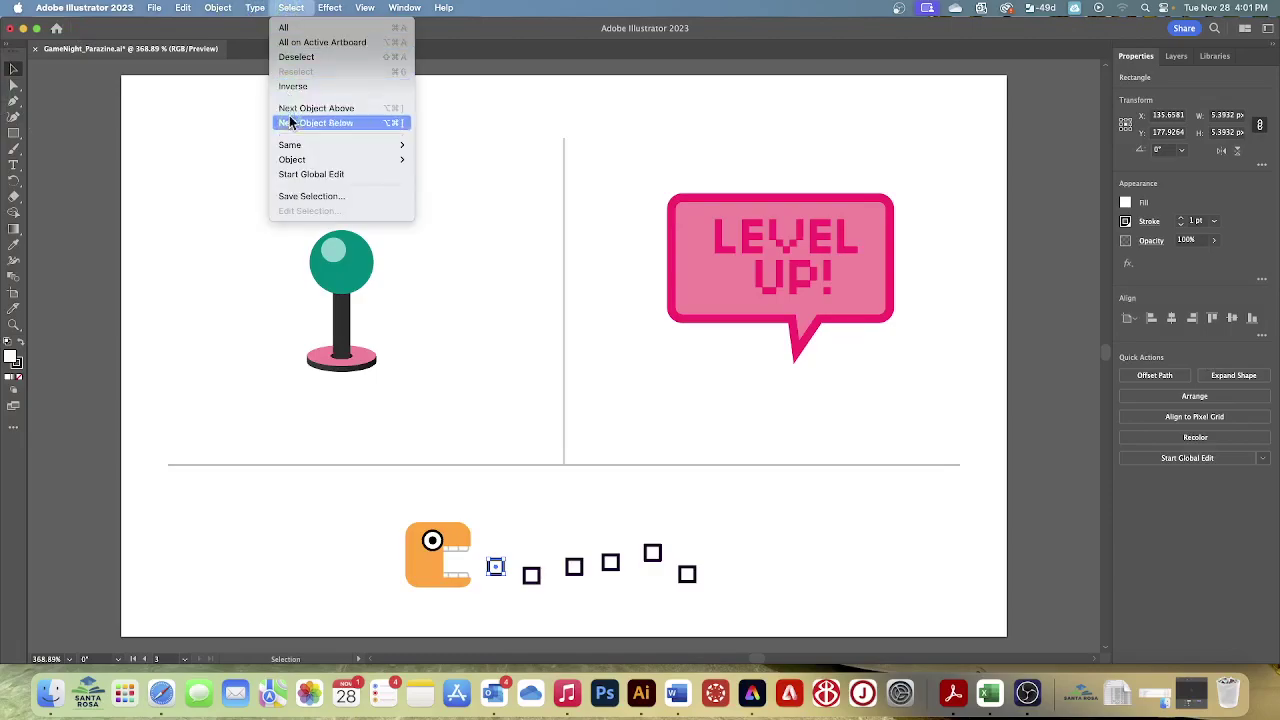
{"action": "mouse_move", "coordinate": [290, 145]}
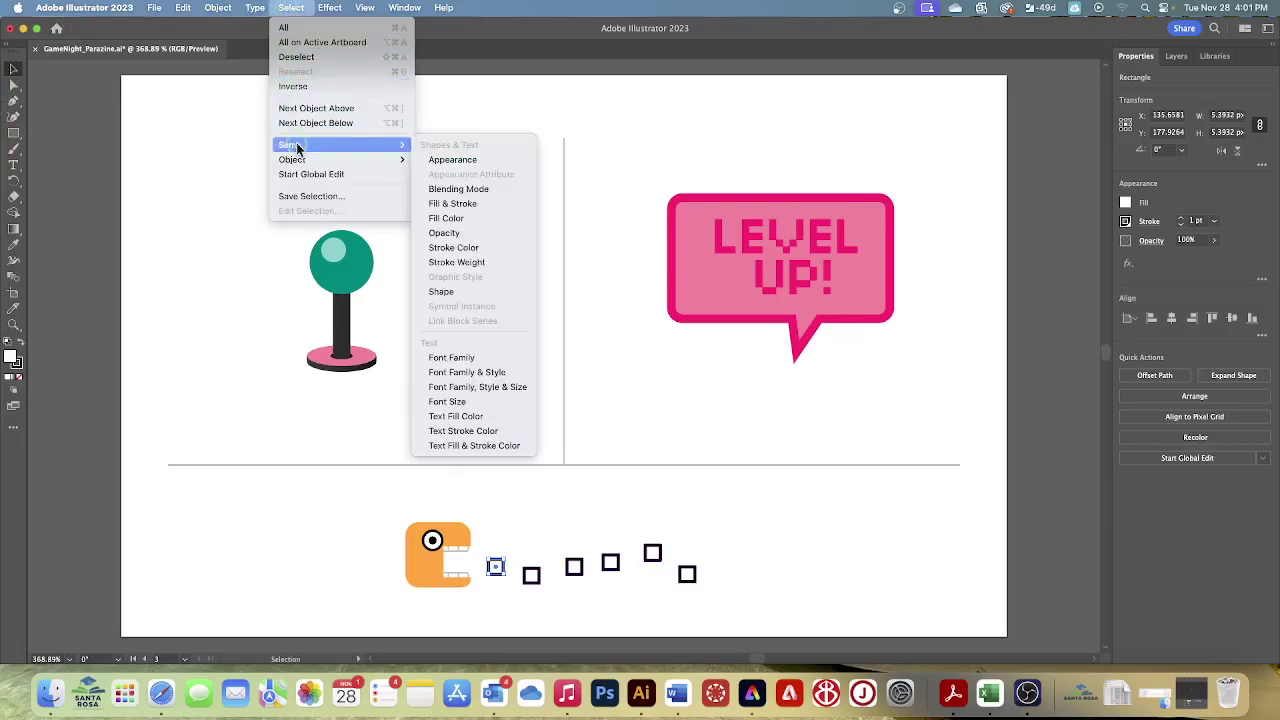
{"action": "left_click", "coordinate": [462, 204]}
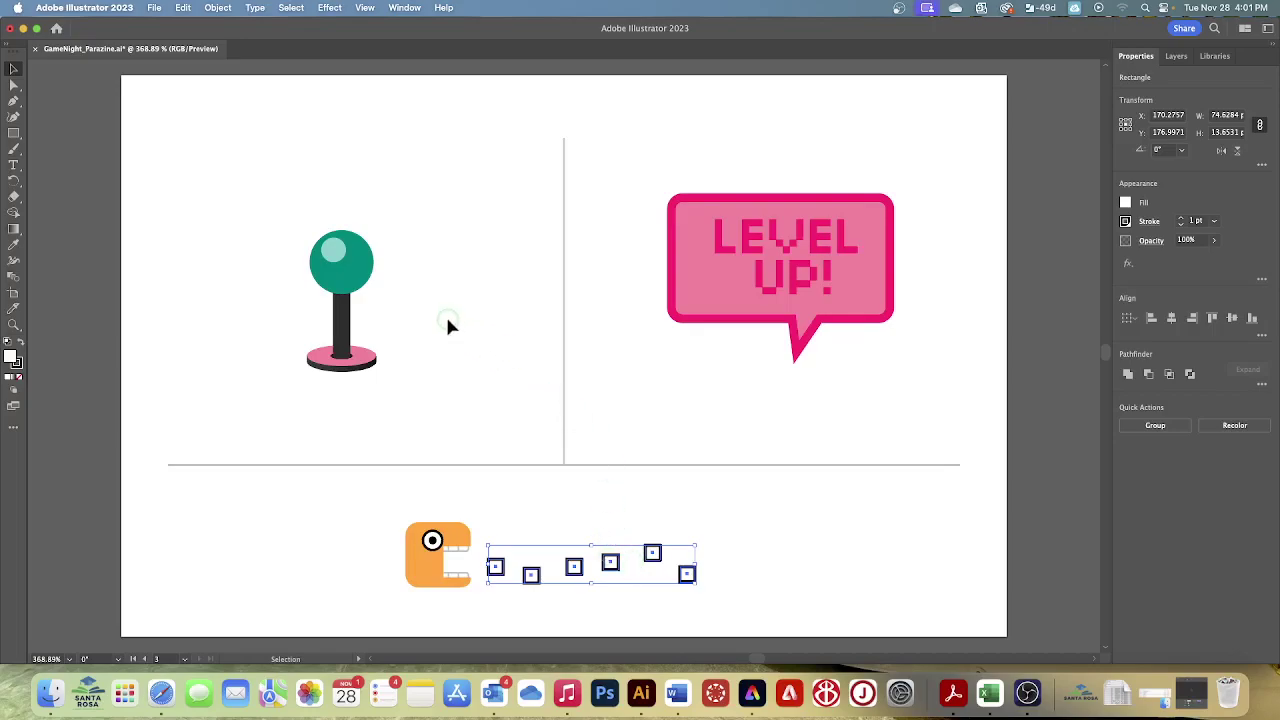
Save the current selection of small squares under the name Dots
{"action": "left_click", "coordinate": [291, 8]}
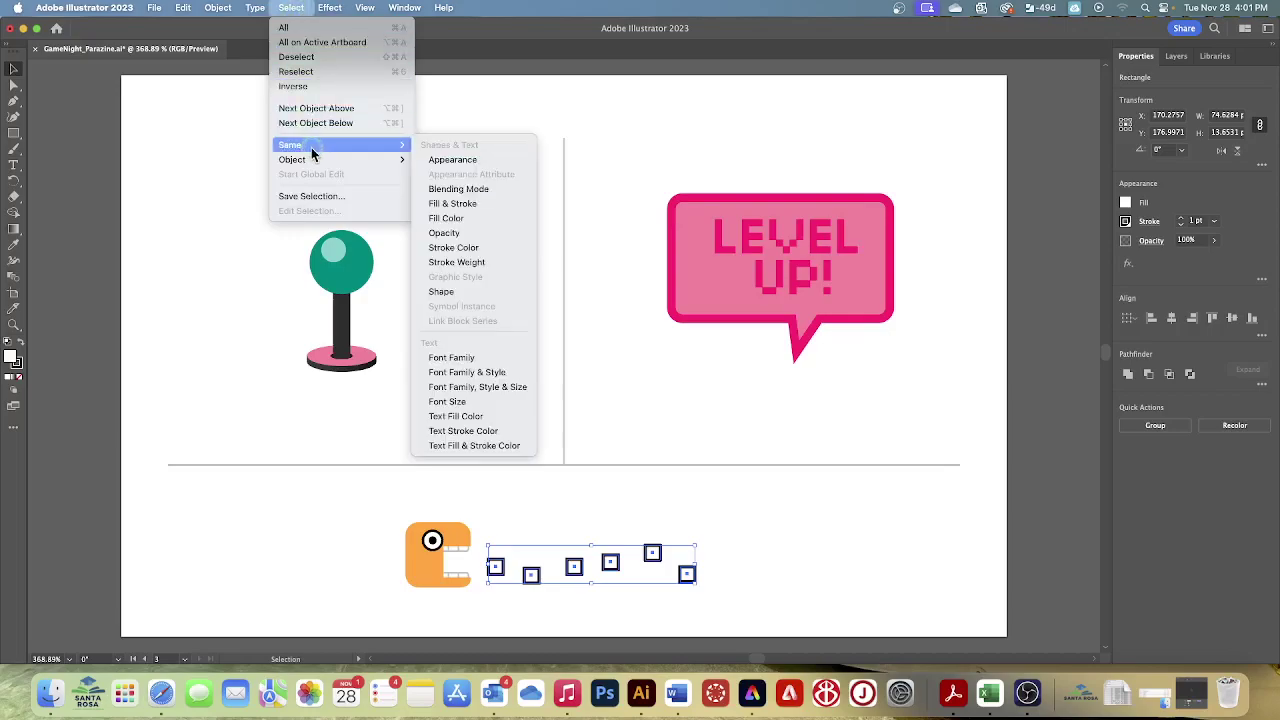
{"action": "left_click", "coordinate": [320, 200]}
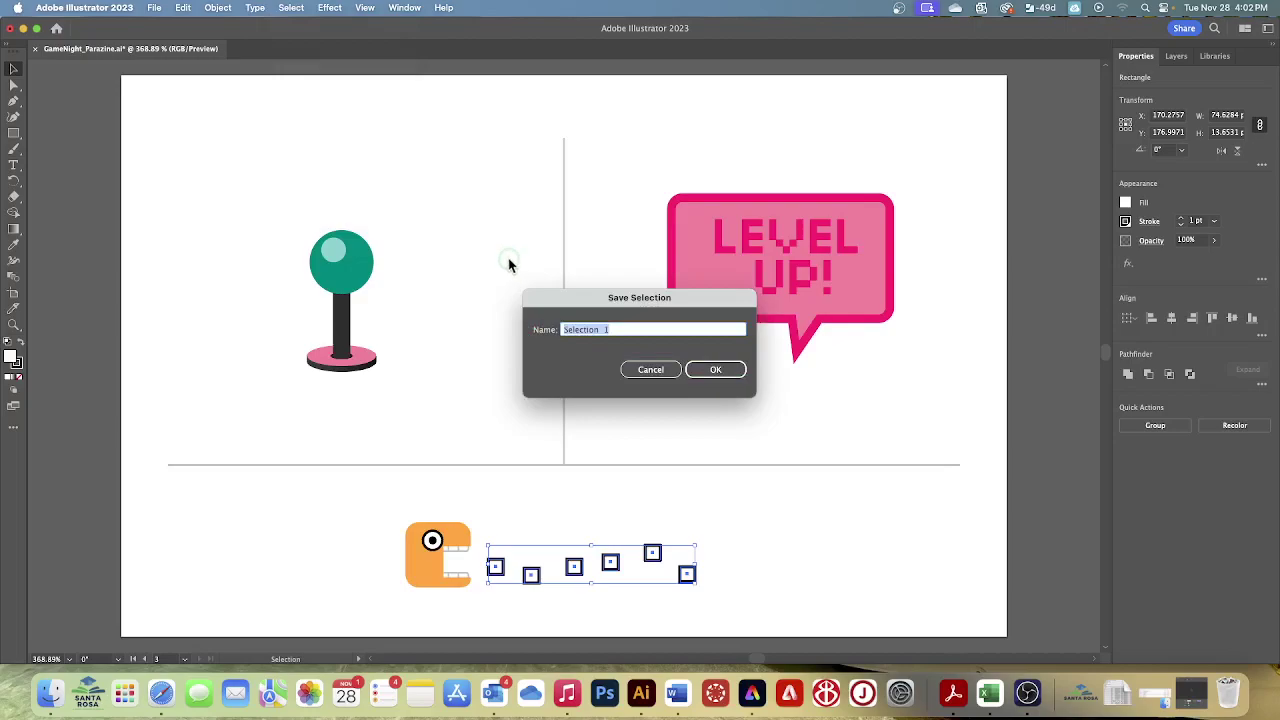
{"action": "type", "text": "Dots"}
{"action": "left_click", "coordinate": [719, 369]}
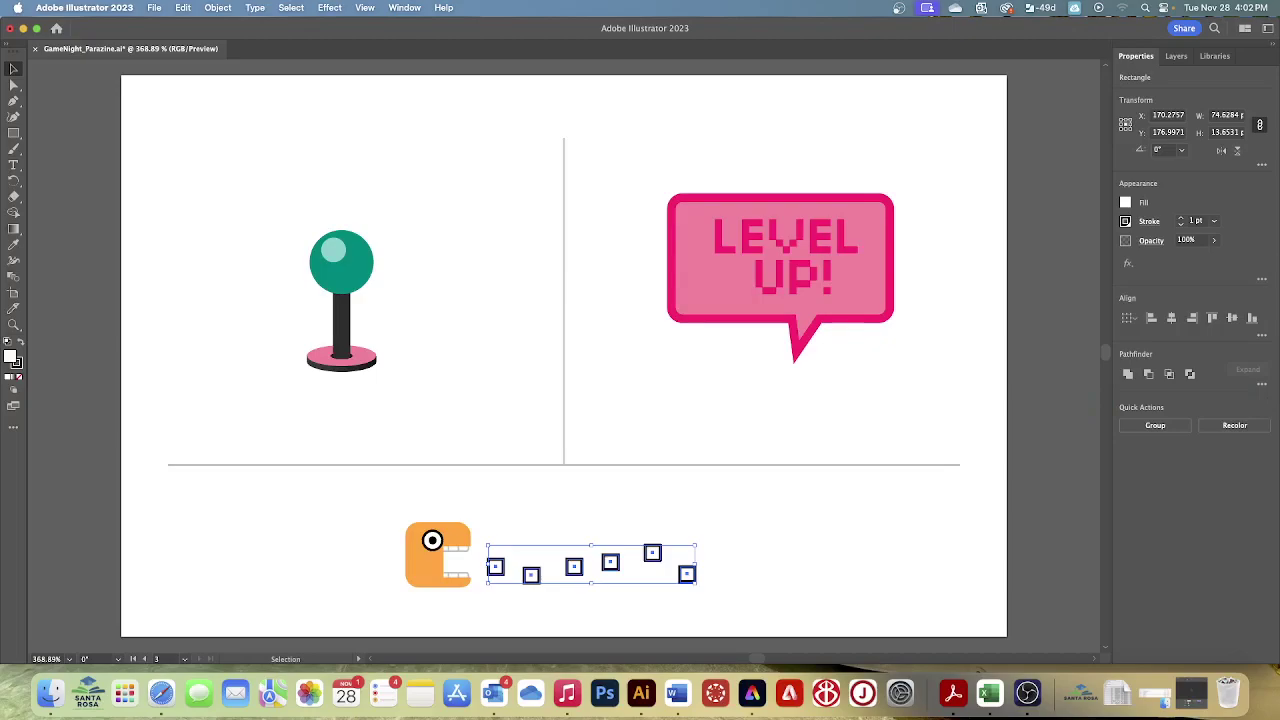
Deselect the small squares and save the document
{"action": "left_click", "coordinate": [291, 7]}
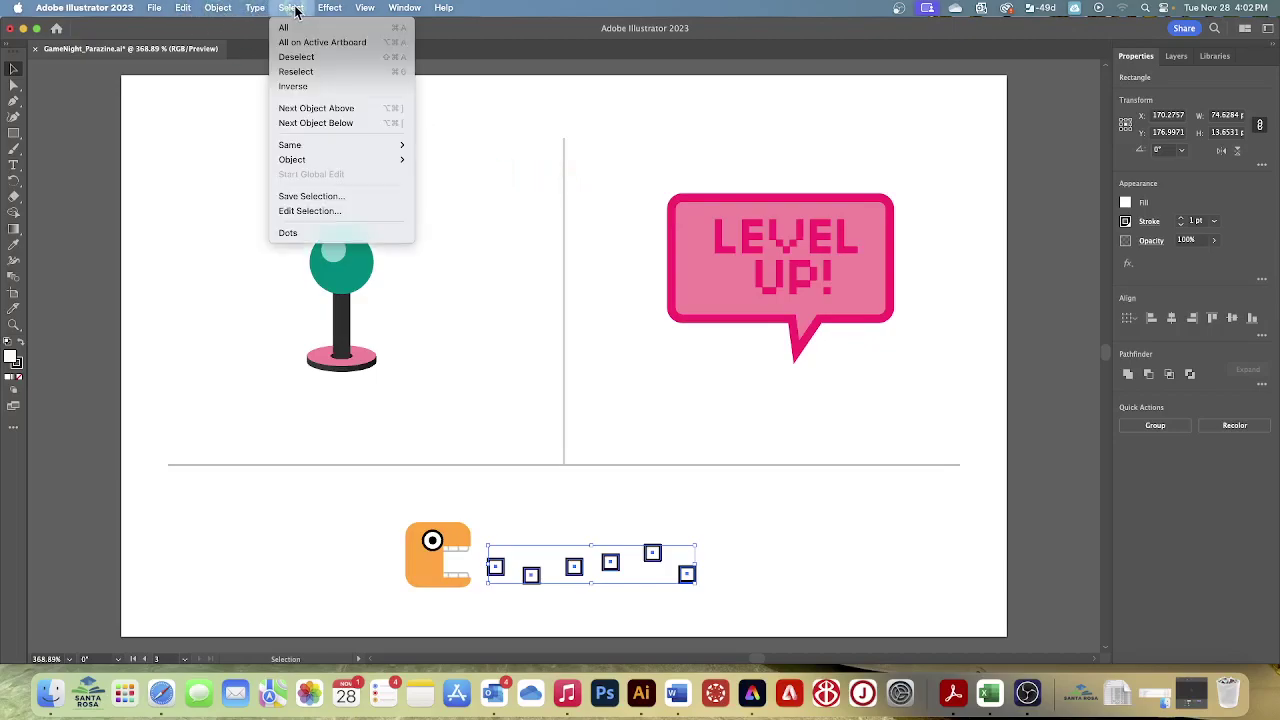
{"action": "left_click", "coordinate": [302, 57]}
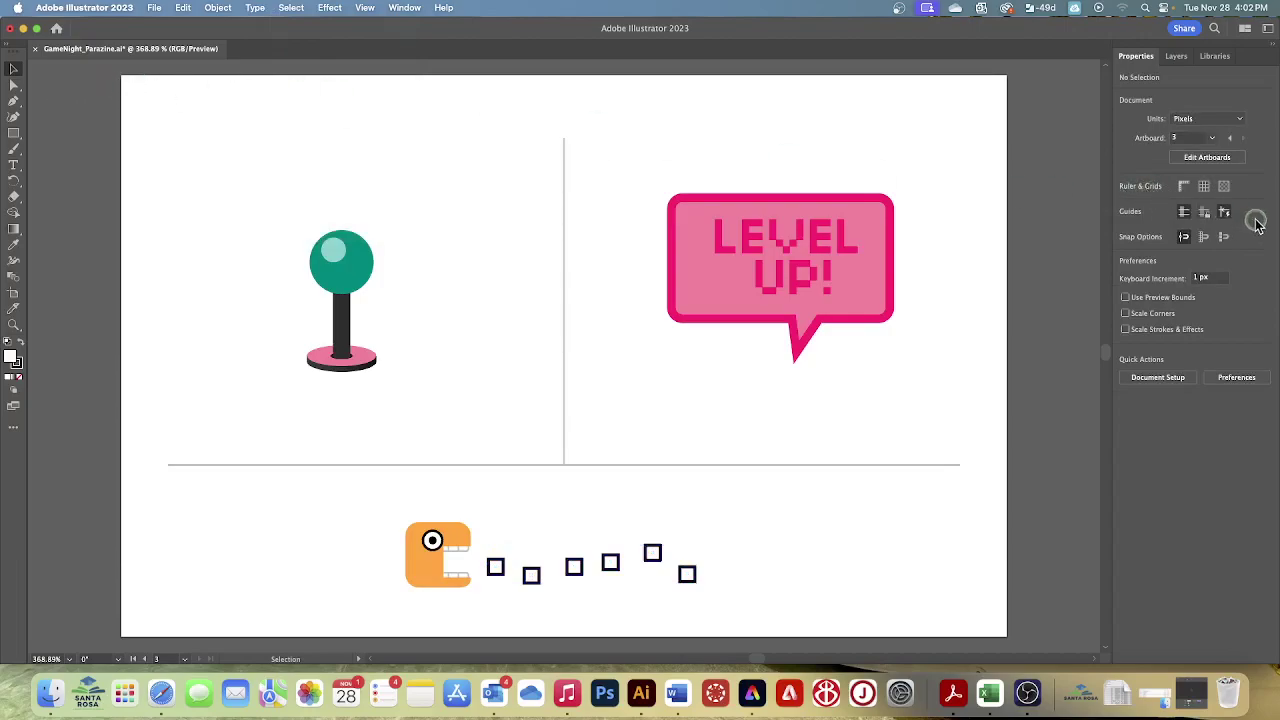
{"action": "left_click", "coordinate": [153, 8]}
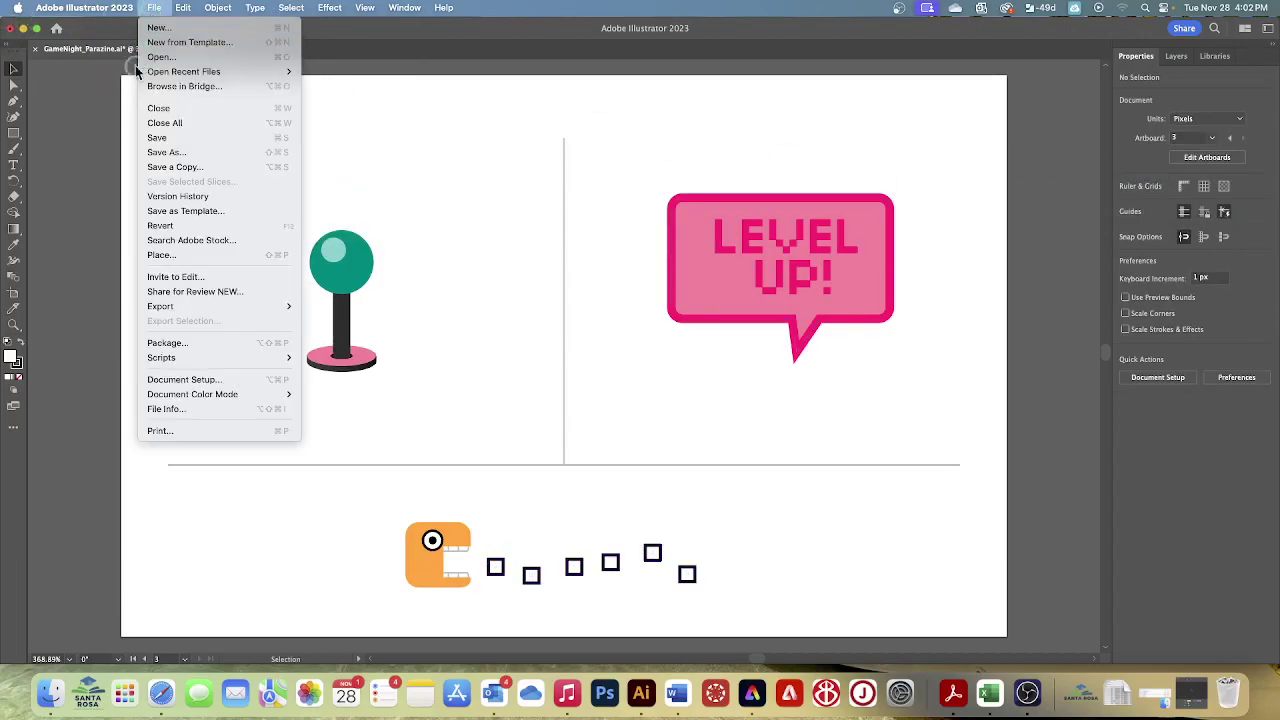
{"action": "left_click", "coordinate": [155, 138]}
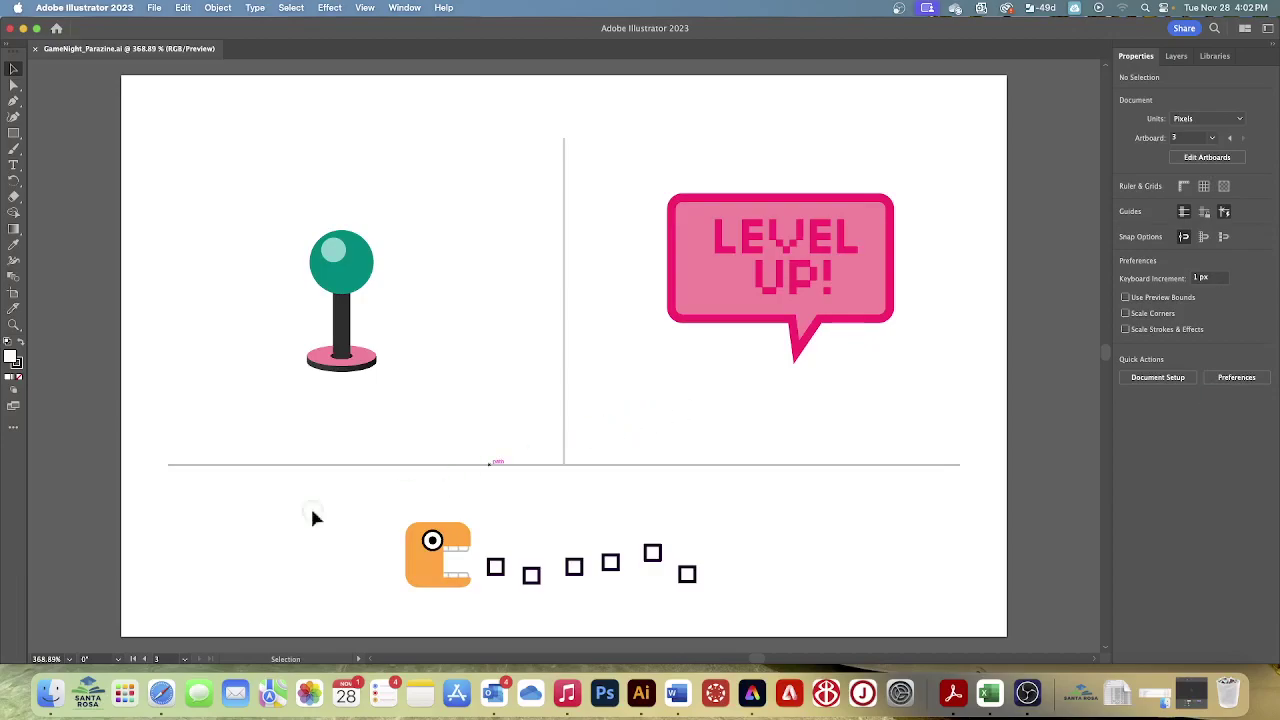
Go to artboard 1, Postcard Front, and select a star beside the arcade cabinet plus every object with the same Appearance
{"action": "left_click", "coordinate": [185, 659]}
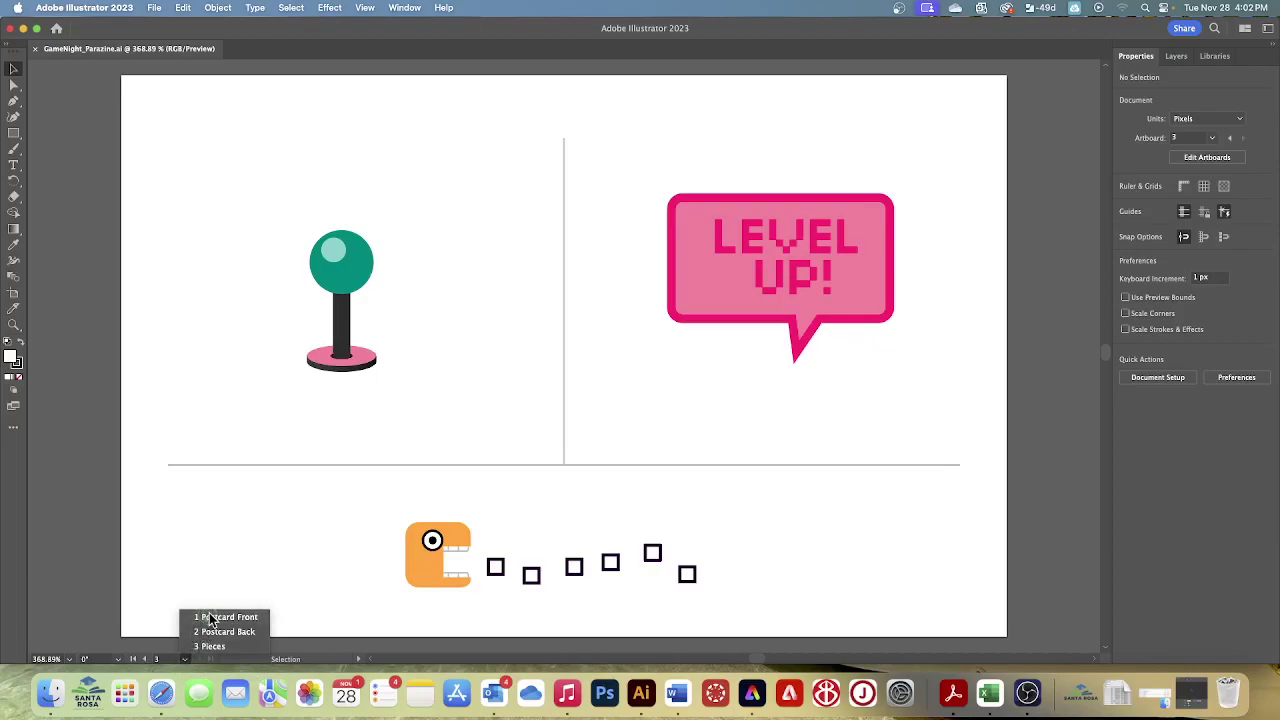
{"action": "left_click", "coordinate": [210, 617]}
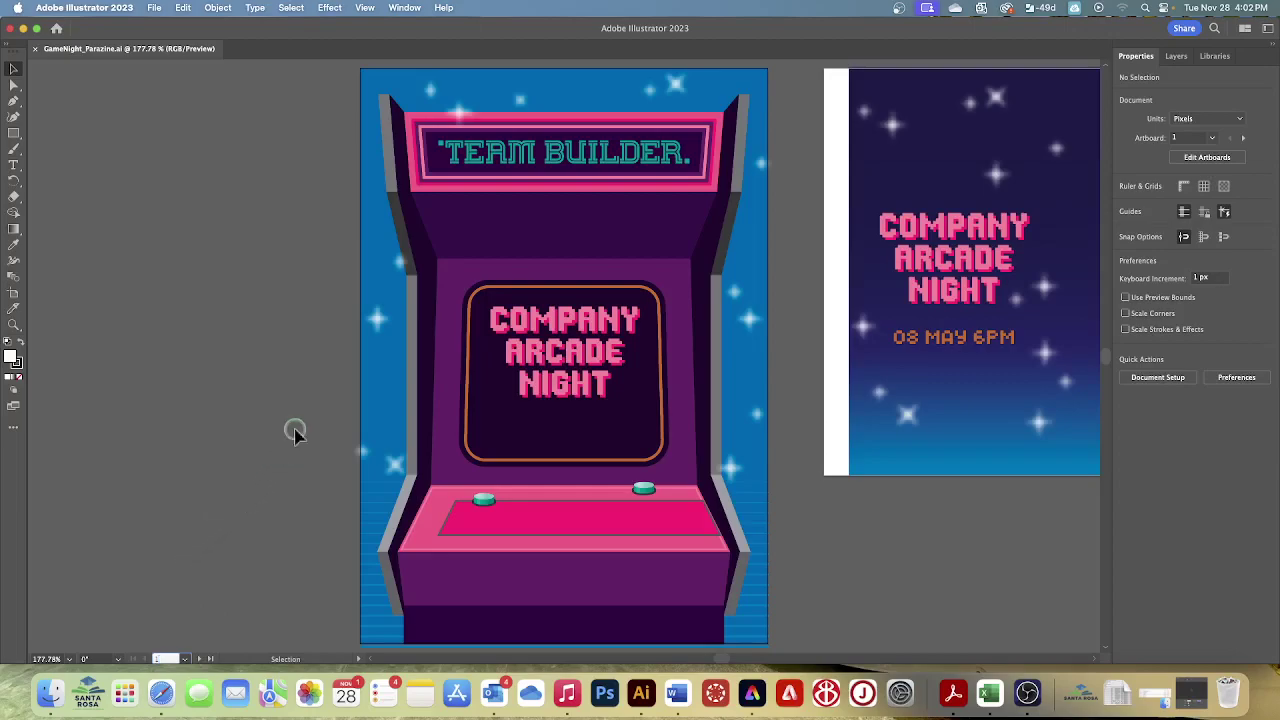
{"action": "left_click", "coordinate": [378, 322]}
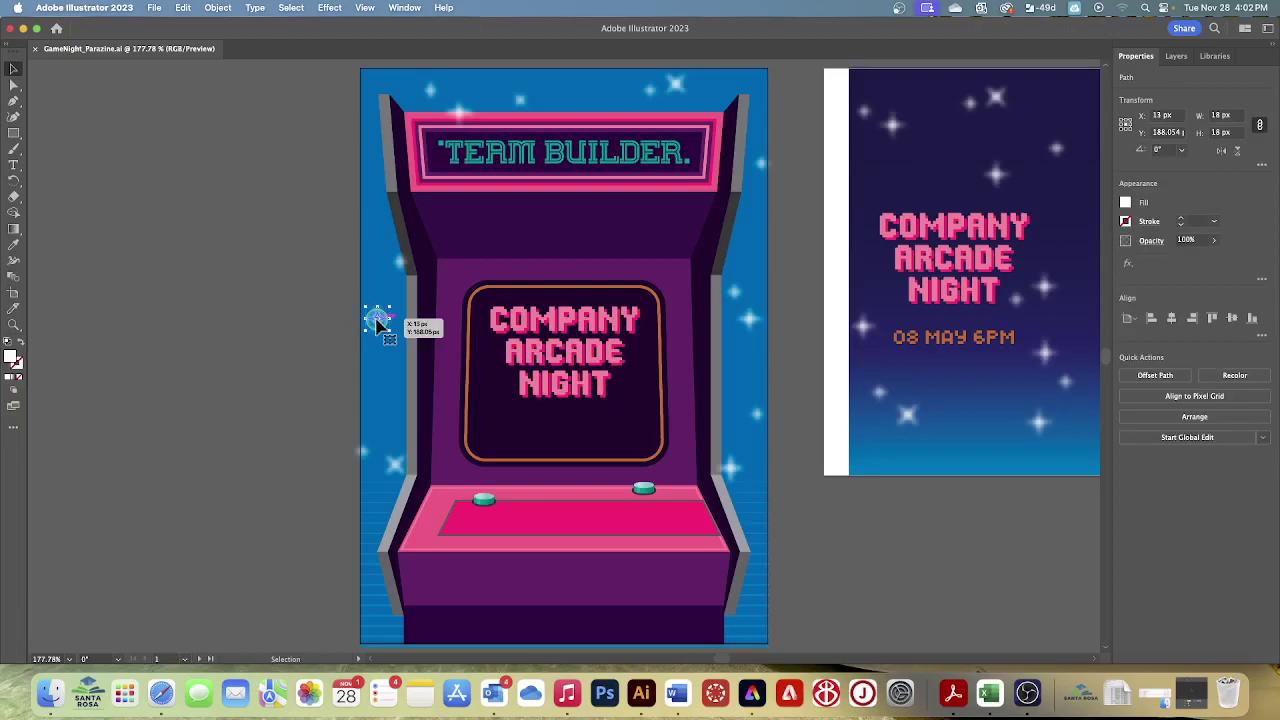
{"action": "left_click", "coordinate": [297, 12]}
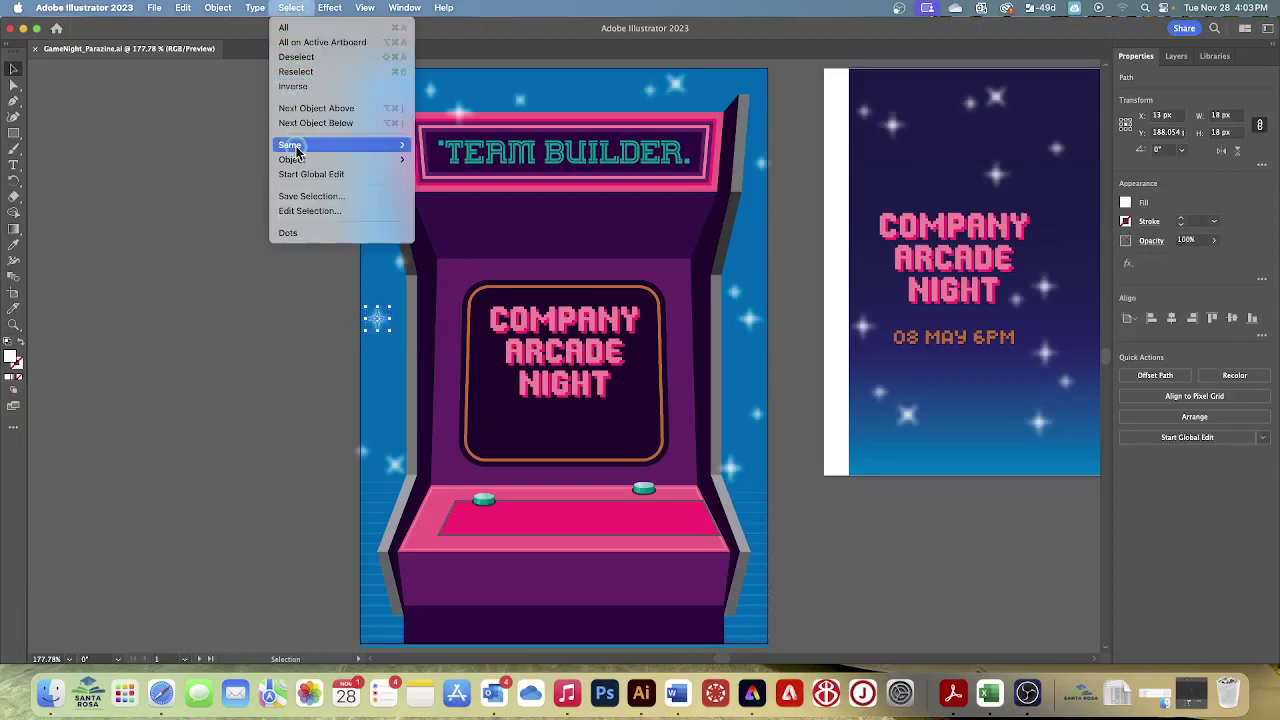
{"action": "mouse_move", "coordinate": [296, 152]}
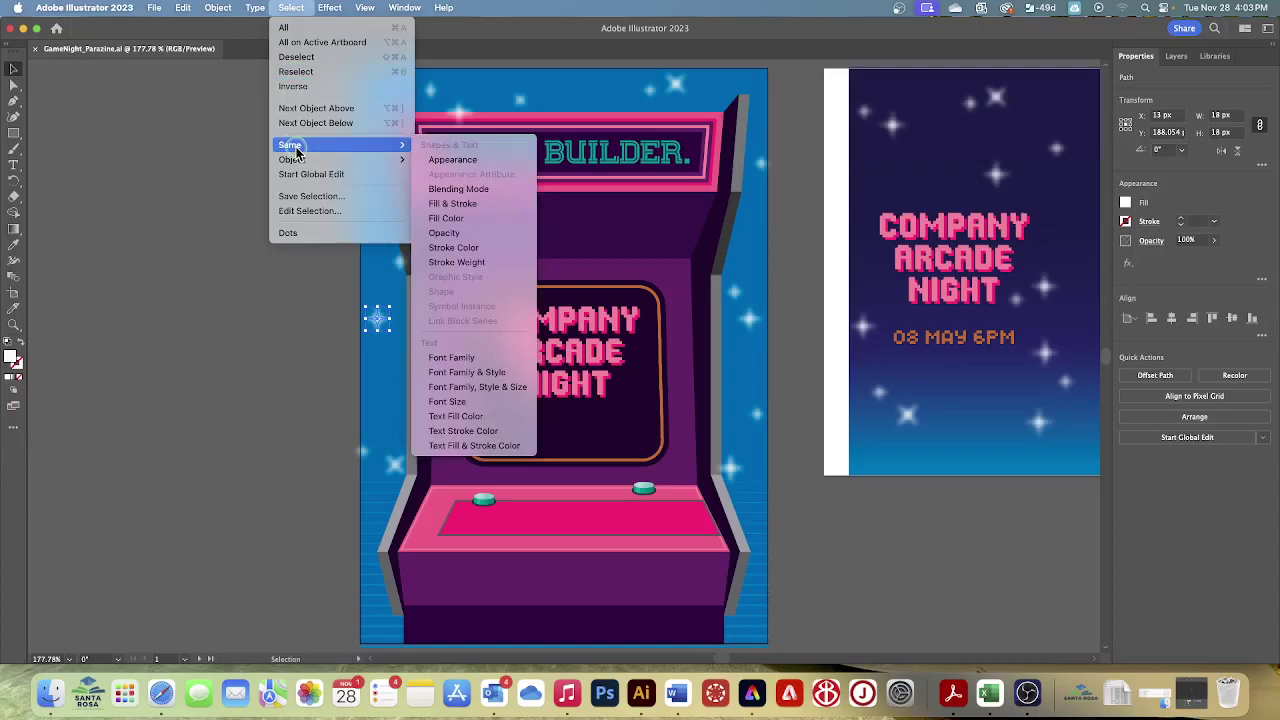
{"action": "left_click", "coordinate": [455, 159]}
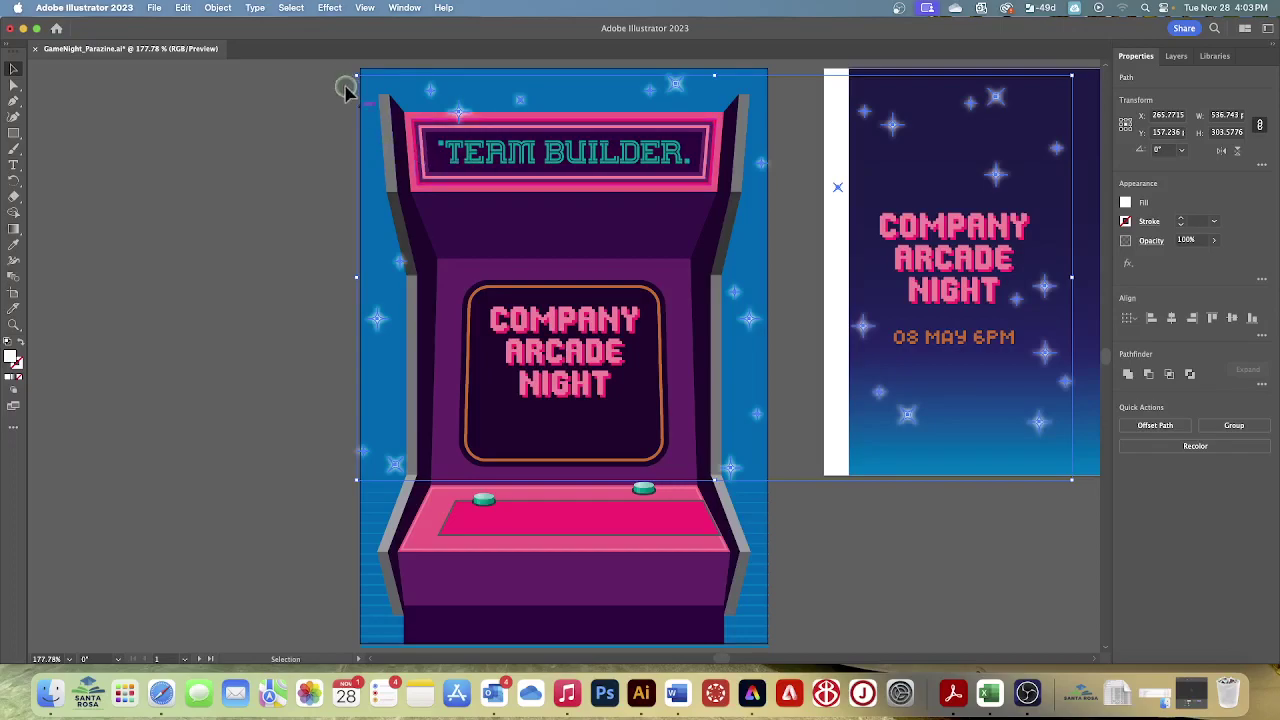
Hide the selected stars on both postcard artboards
{"action": "left_click", "coordinate": [218, 8]}
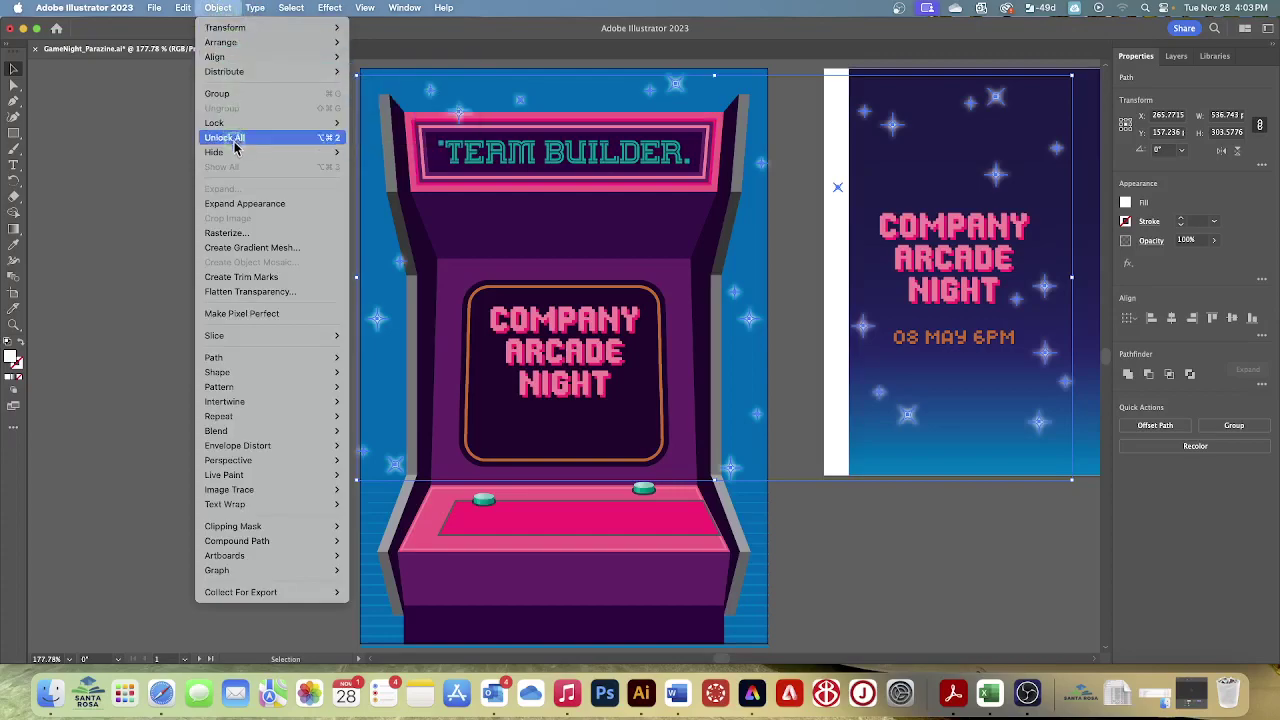
{"action": "mouse_move", "coordinate": [237, 151]}
{"action": "left_click", "coordinate": [358, 152]}
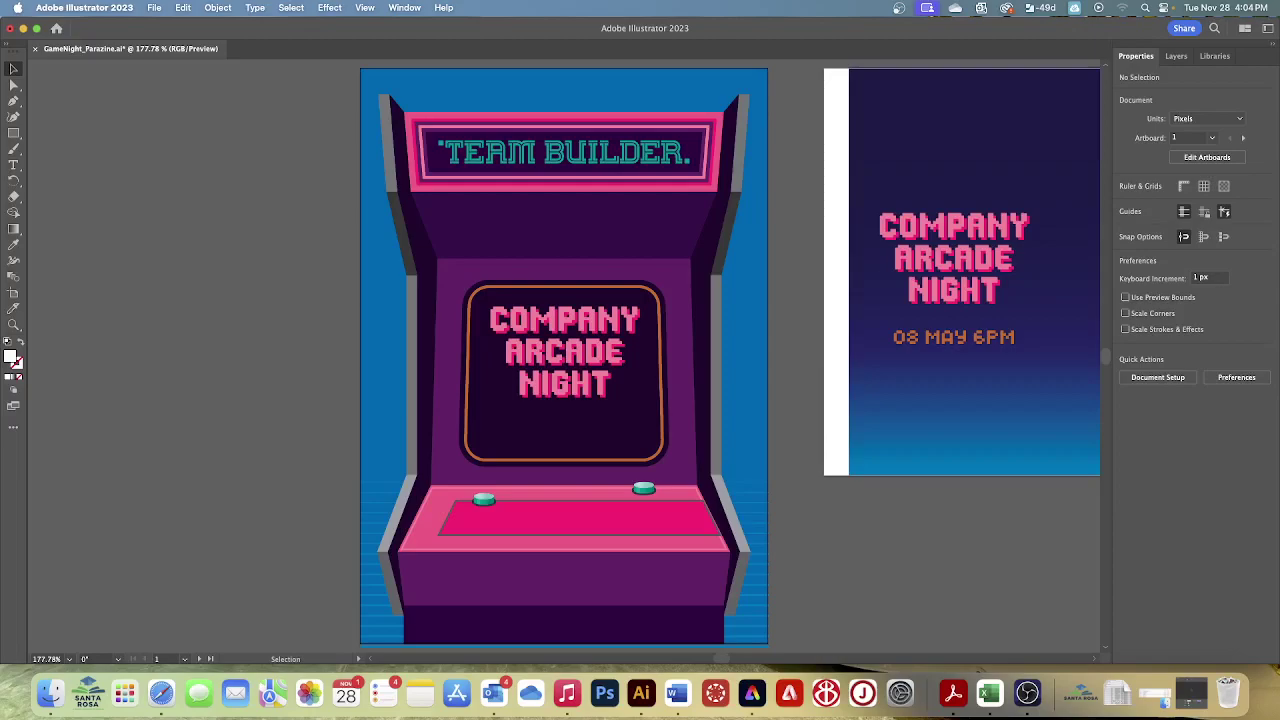
Display the artwork in Outline mode and select all the COMPANY ARCADE NIGHT lettering on the arcade cabinet's screen
{"action": "left_click", "coordinate": [364, 8]}
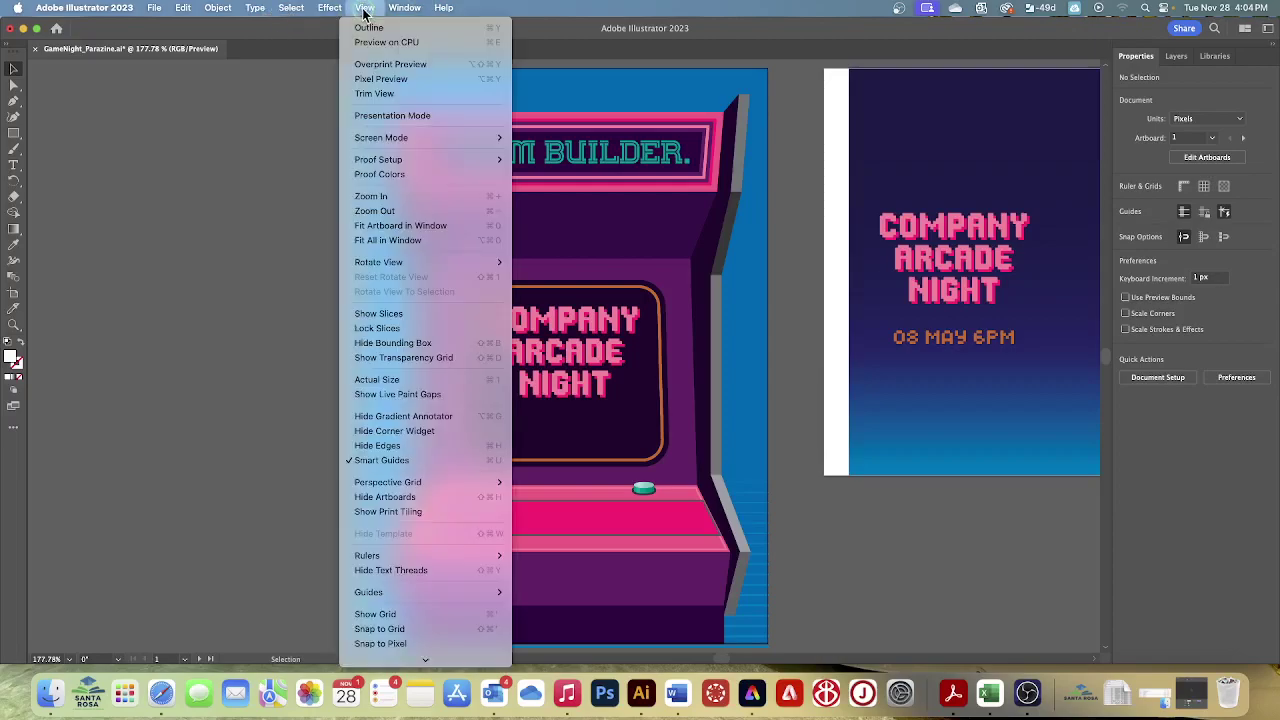
{"action": "left_click", "coordinate": [366, 27]}
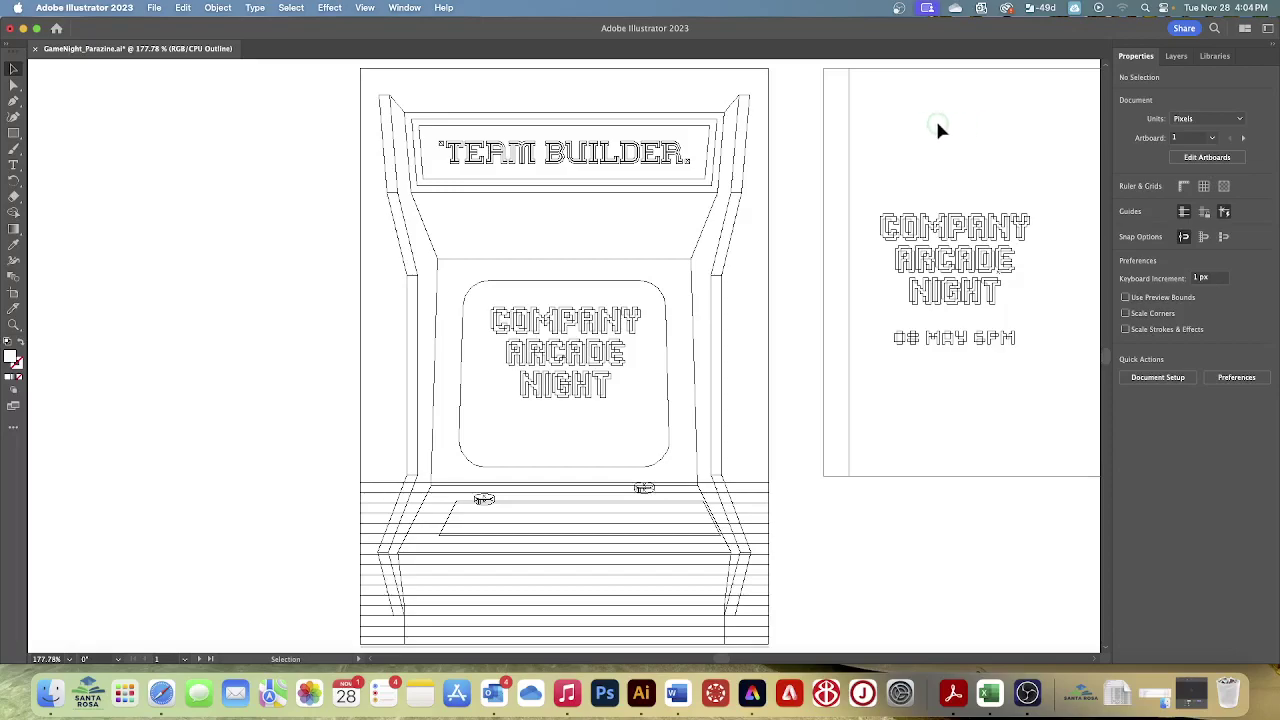
{"action": "left_click", "coordinate": [12, 70]}
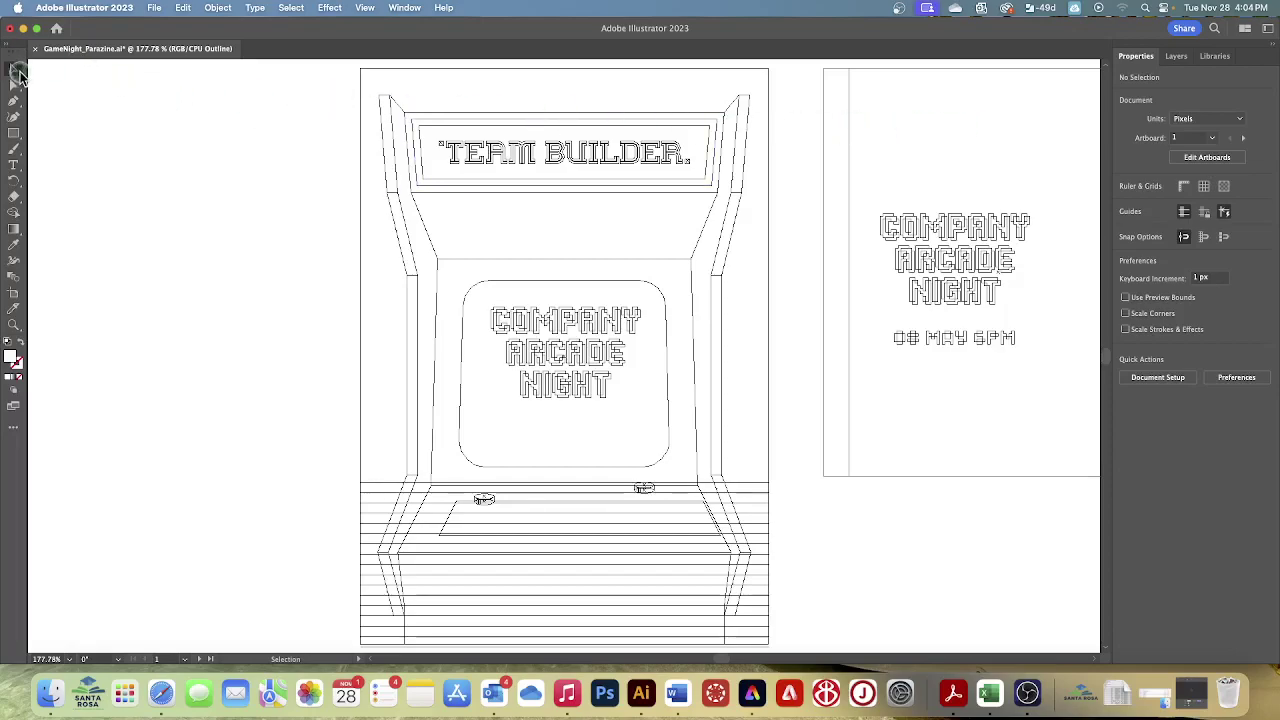
{"action": "left_click", "coordinate": [808, 176]}
{"action": "left_click_drag", "start_coordinate": [474, 292], "coordinate": [652, 412]}
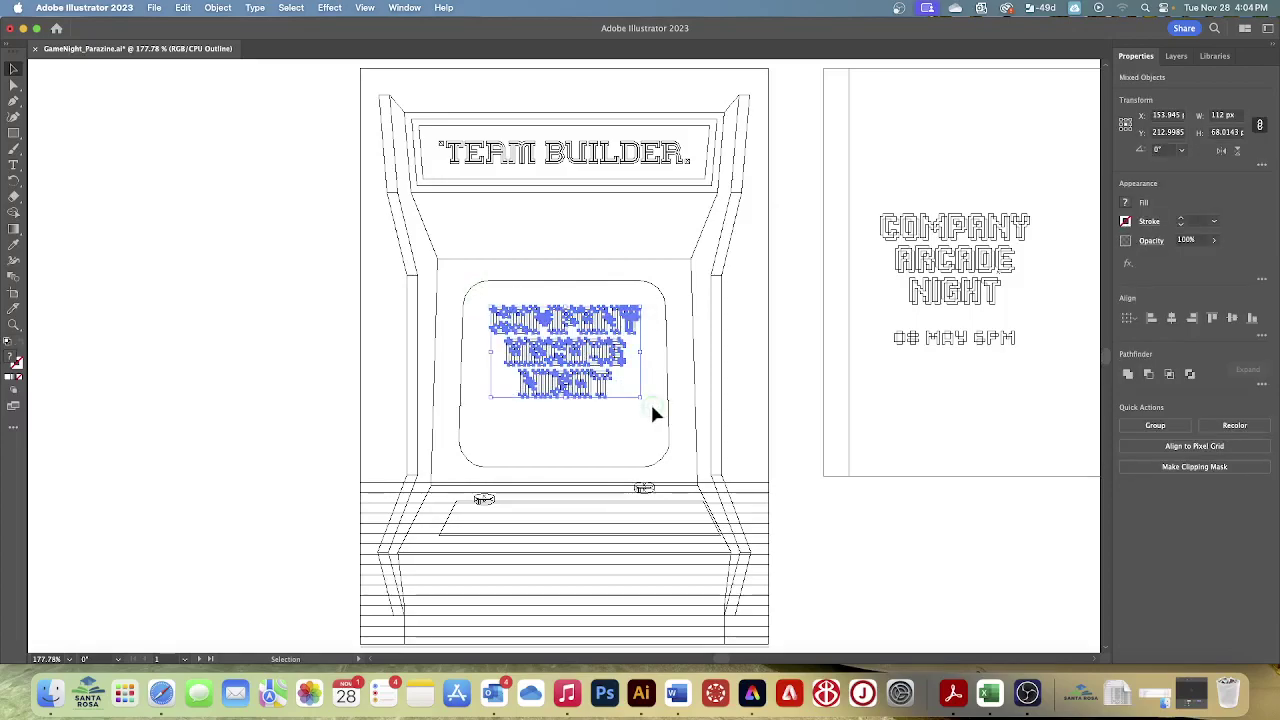
Nudge the selected COMPANY ARCADE NIGHT lettering up by 4 px and group it
{"action": "key", "text": "Up"}
{"action": "key", "text": "Up"}
{"action": "key", "text": "Up"}
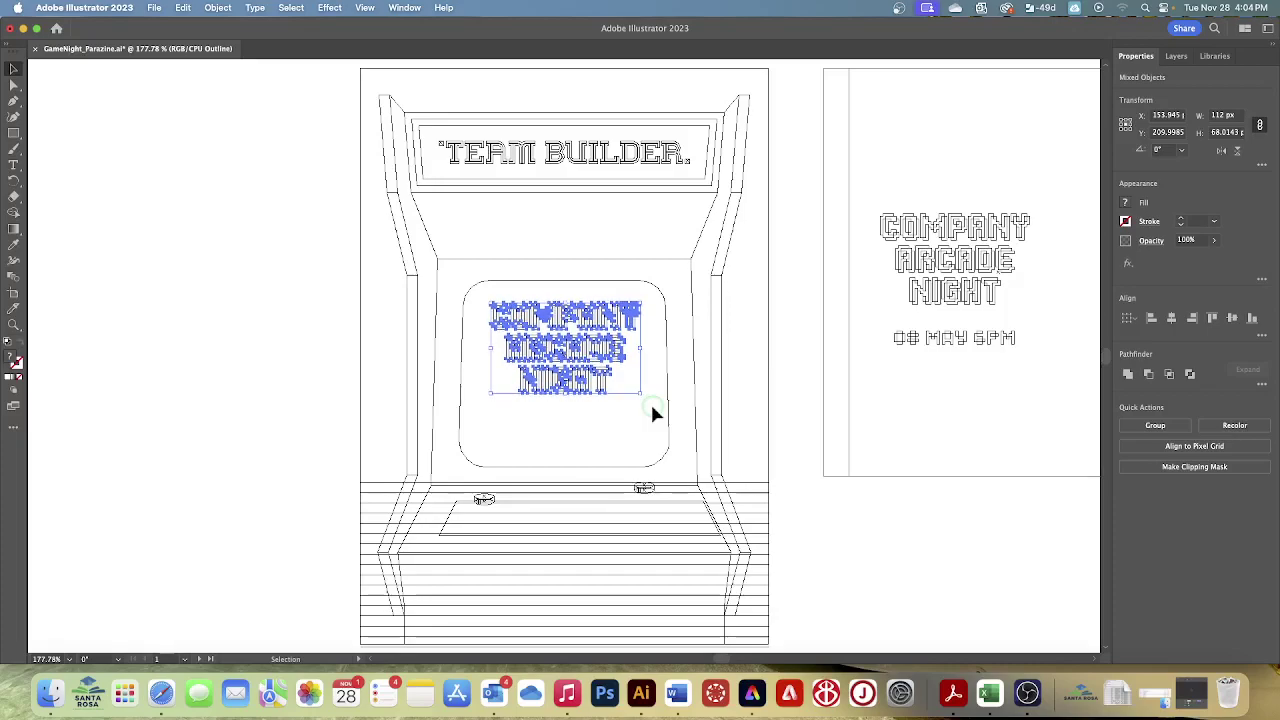
{"action": "key", "text": "Up"}
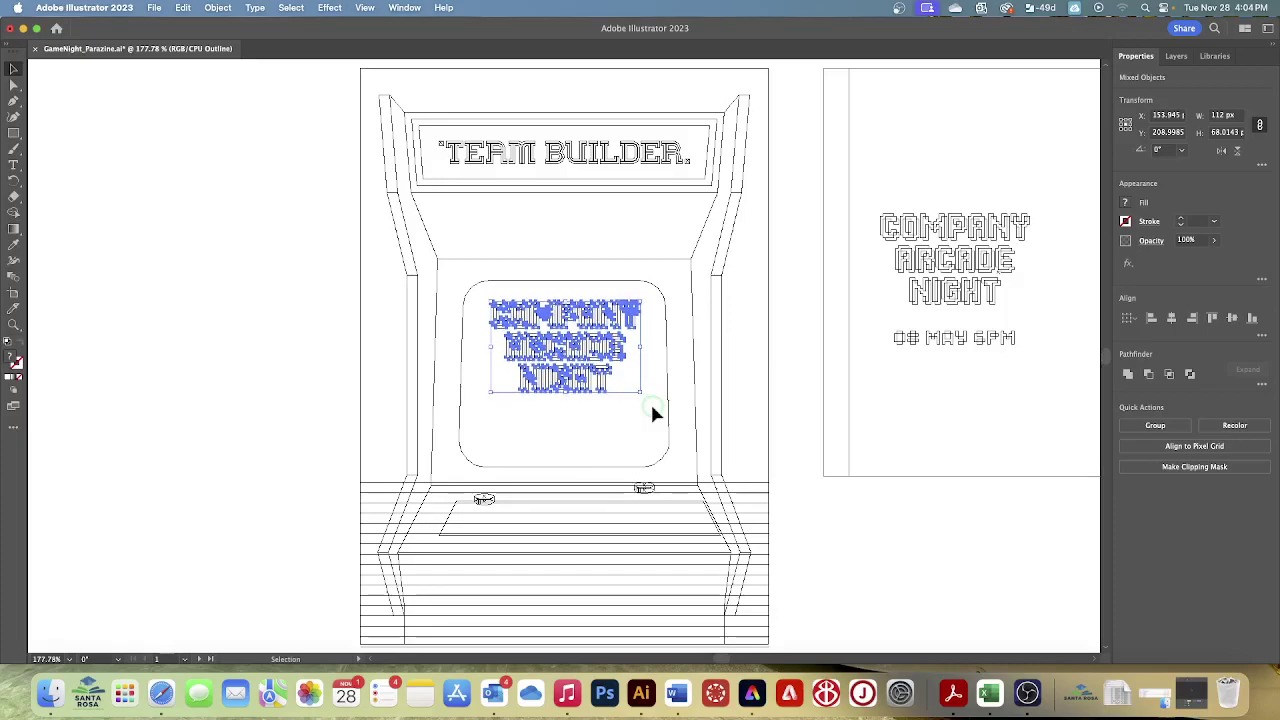
{"action": "left_click", "coordinate": [1151, 425]}
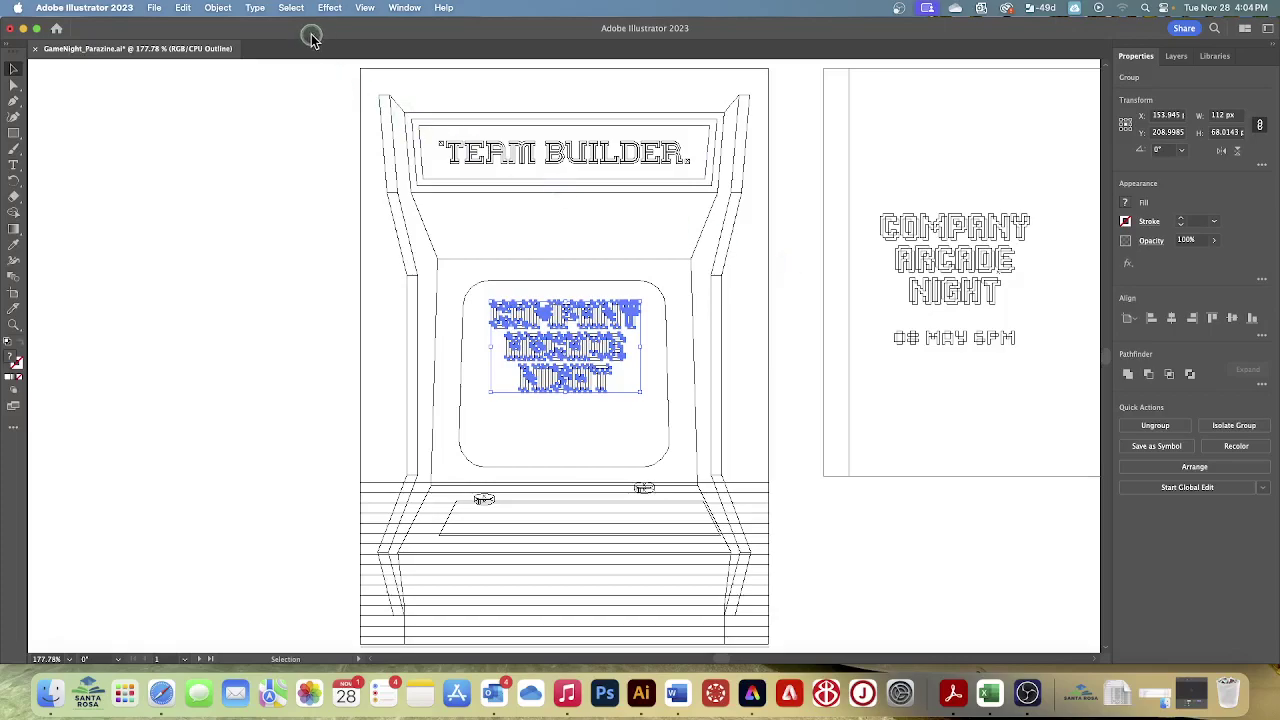
Switch the artwork display from Outline mode to Preview on CPU
{"action": "left_click", "coordinate": [365, 8]}
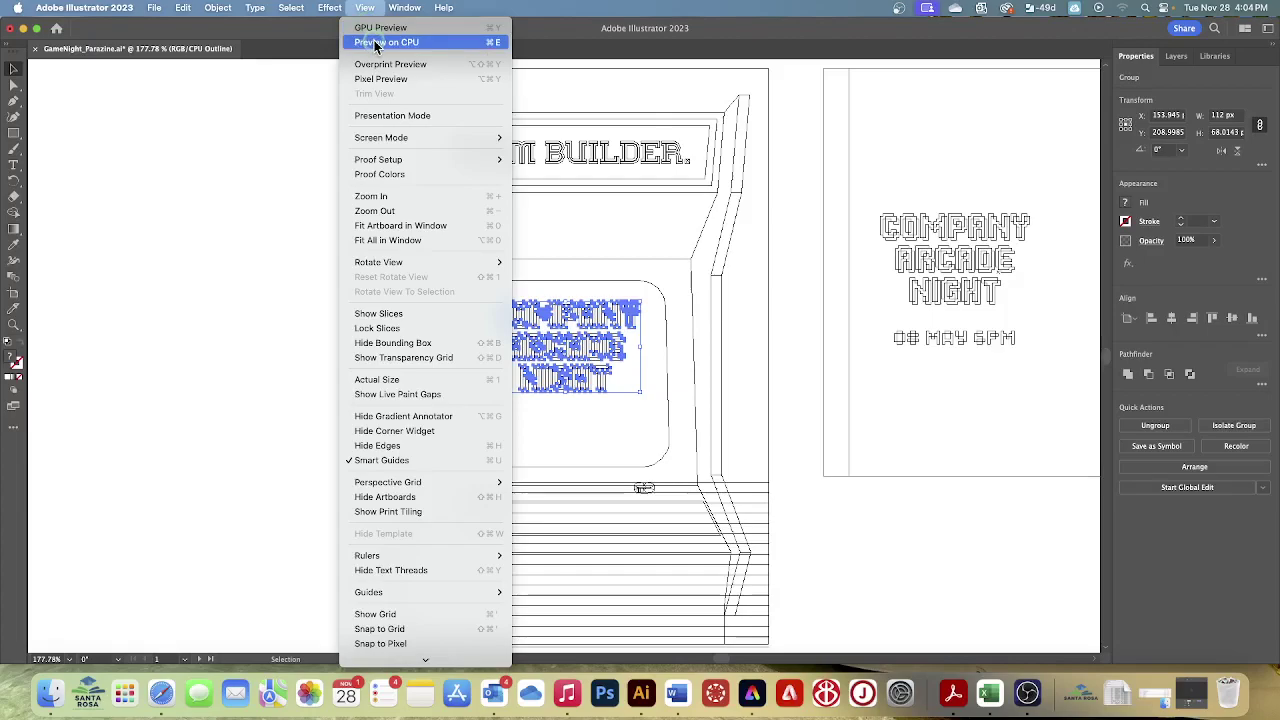
{"action": "left_click", "coordinate": [376, 43]}
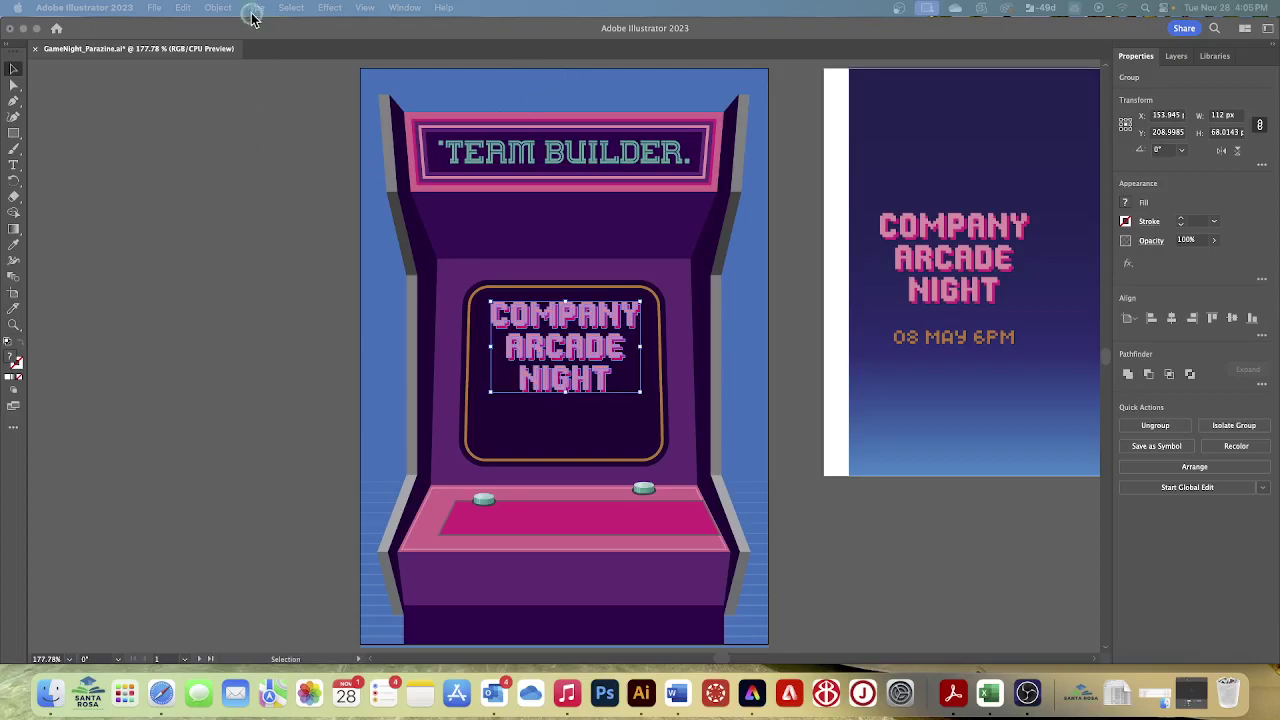
{"action": "left_click", "coordinate": [237, 129]}
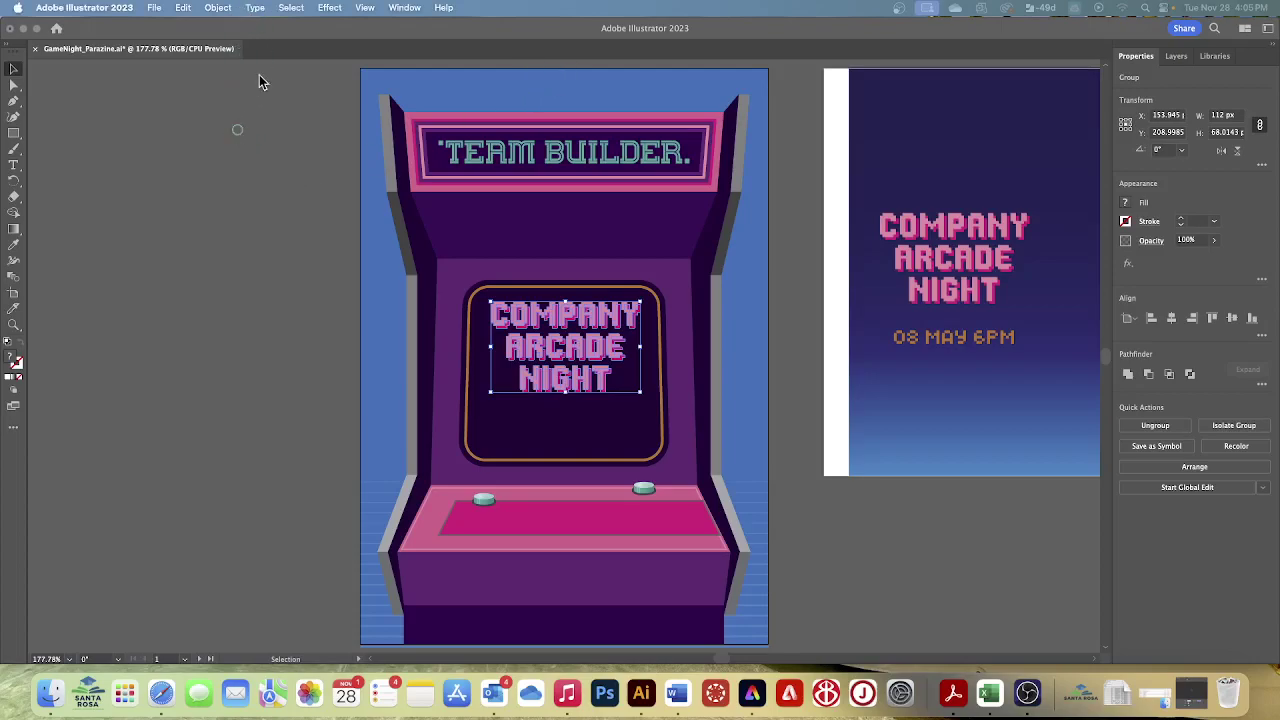
Deselect the COMPANY ARCADE NIGHT group and save the document
{"action": "left_click", "coordinate": [291, 8]}
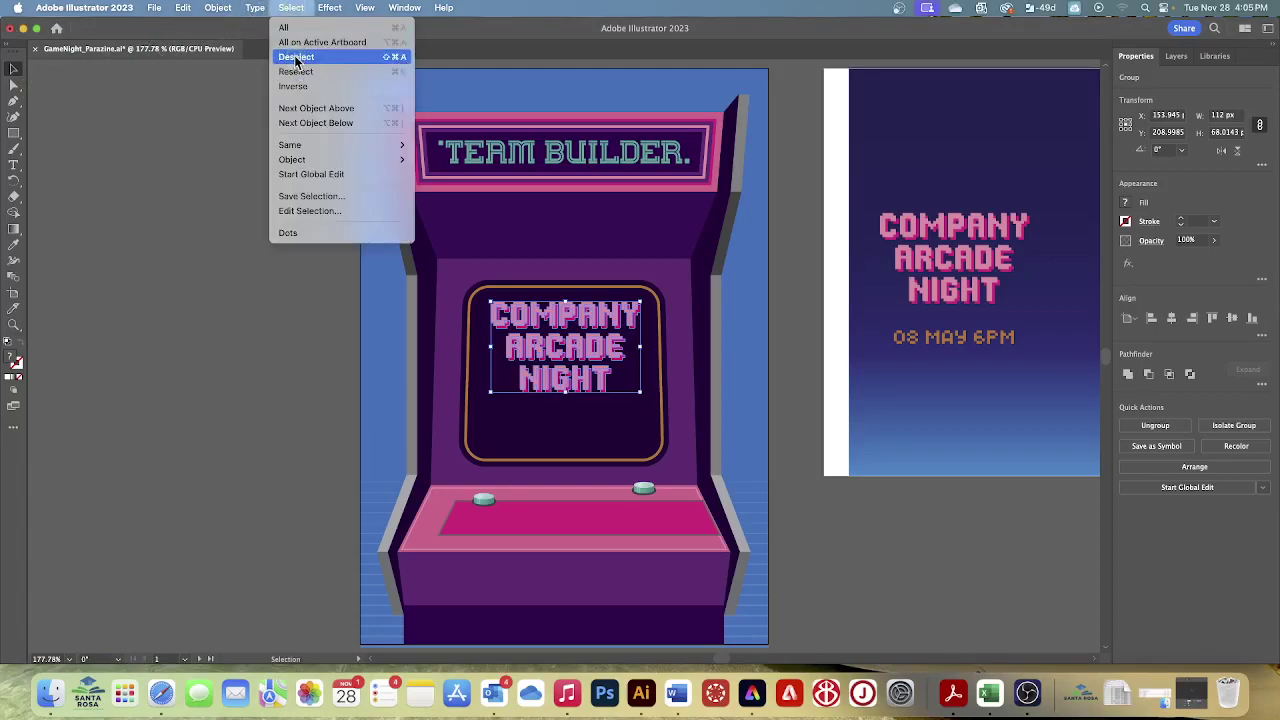
{"action": "left_click", "coordinate": [289, 57]}
{"action": "left_click", "coordinate": [153, 8]}
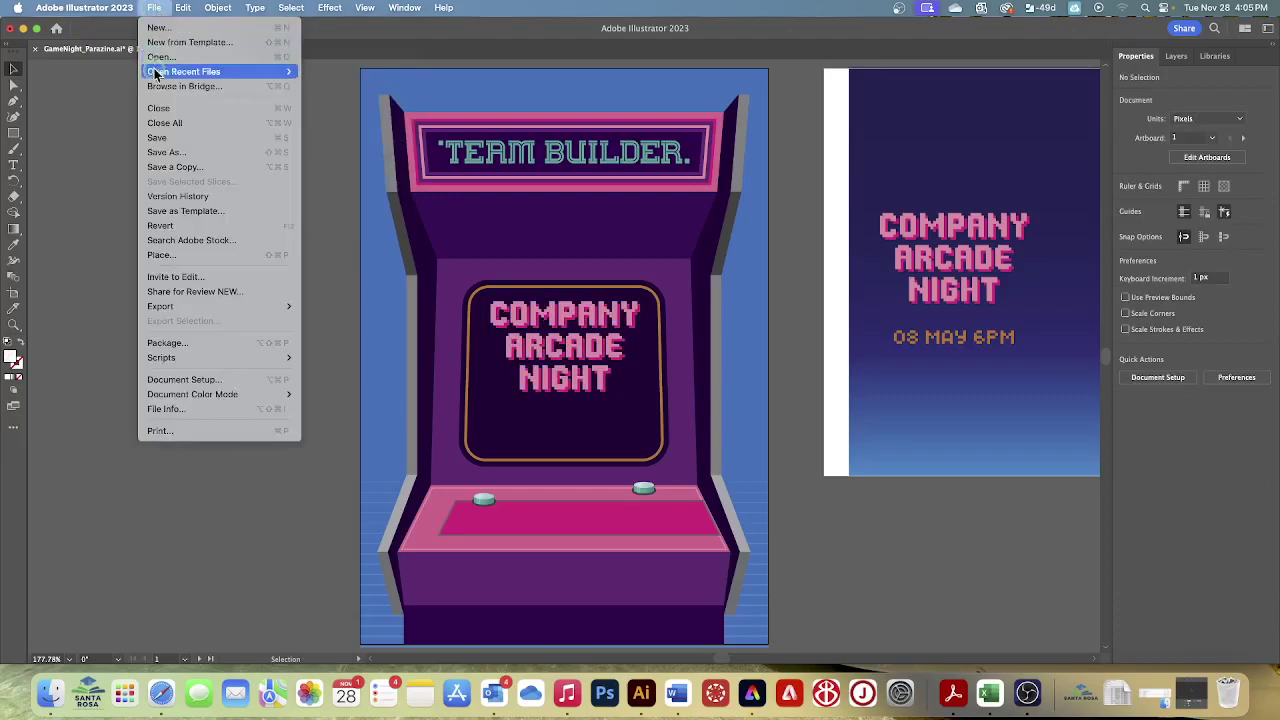
{"action": "left_click", "coordinate": [159, 138]}
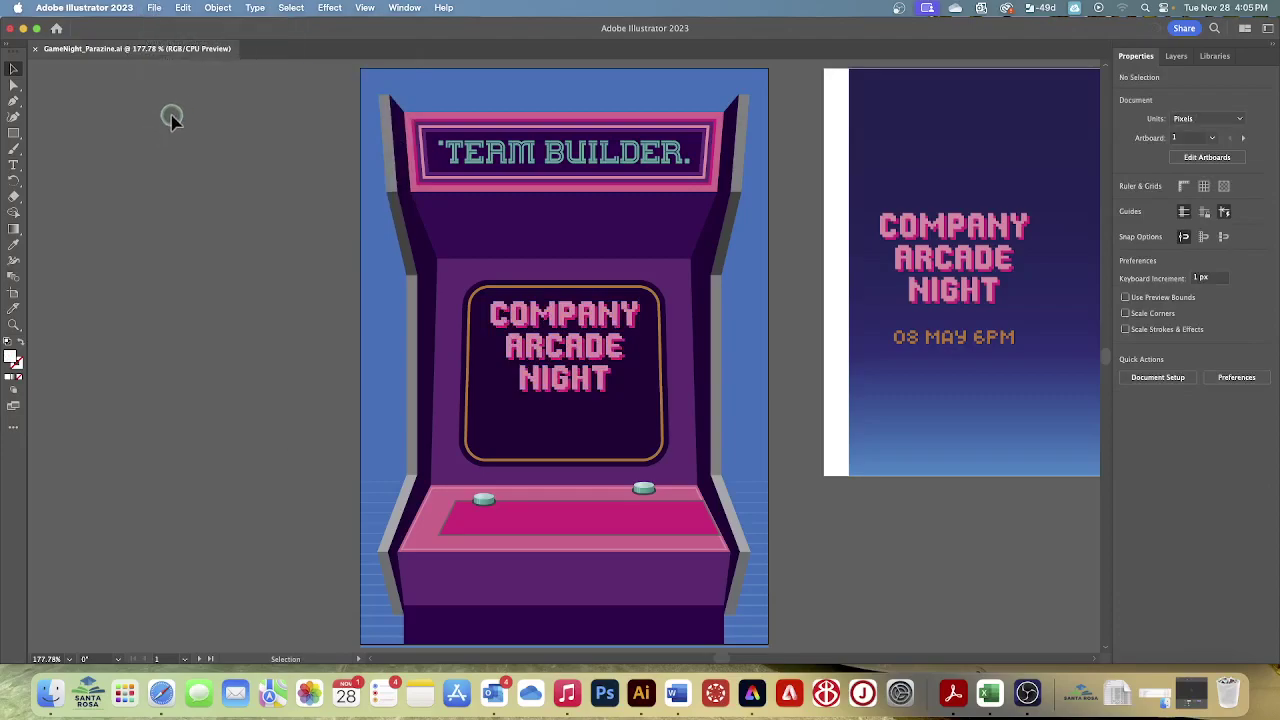